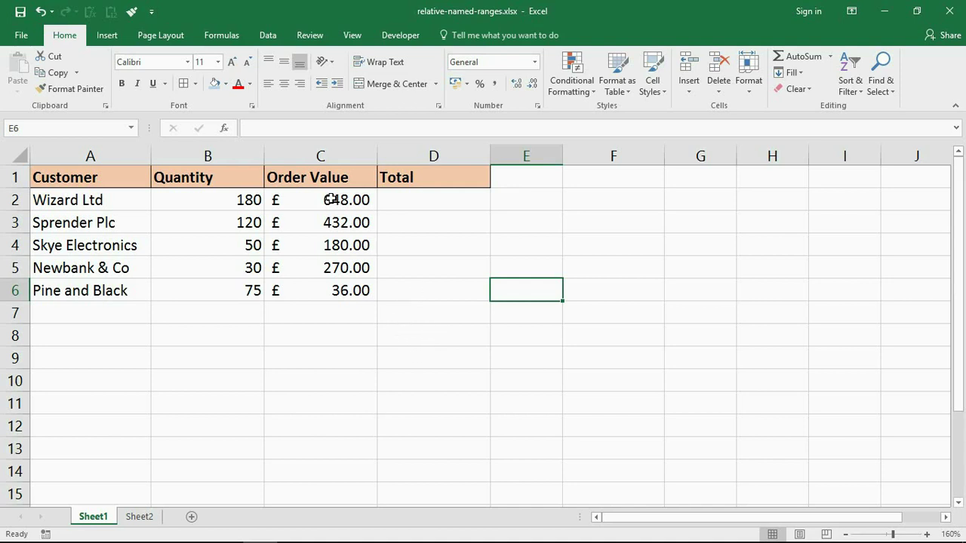
# Name the Order Value cells C2:C6 as orders.
pyautogui.moveTo(332, 198); pyautogui.dragTo(323, 292)
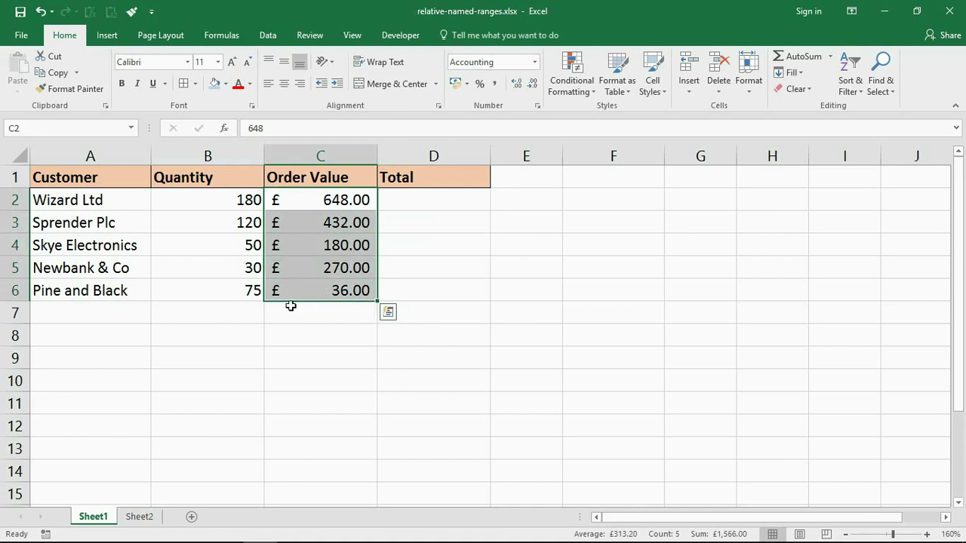
pyautogui.click(257, 317)
pyautogui.click(347, 199)
pyautogui.moveTo(338, 247); pyautogui.dragTo(339, 290)
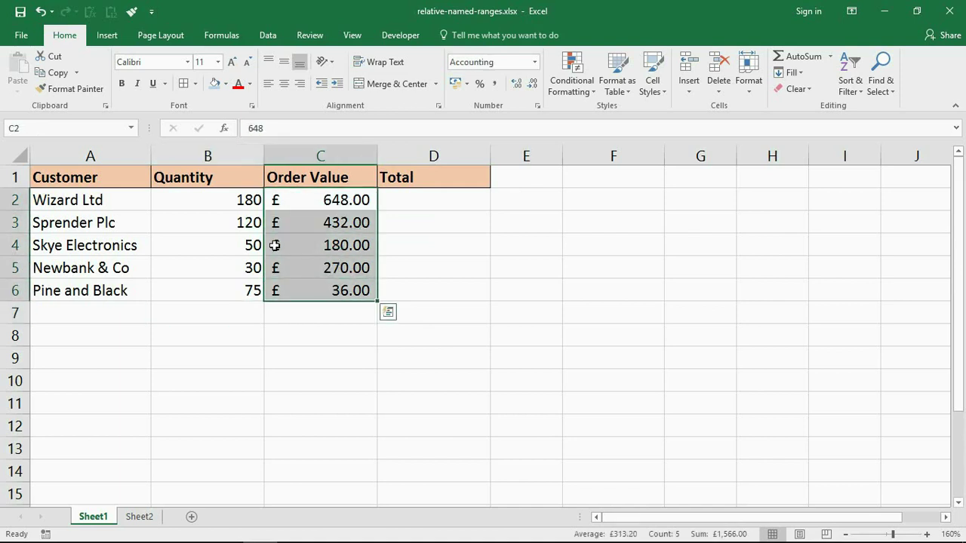
pyautogui.click(36, 129)
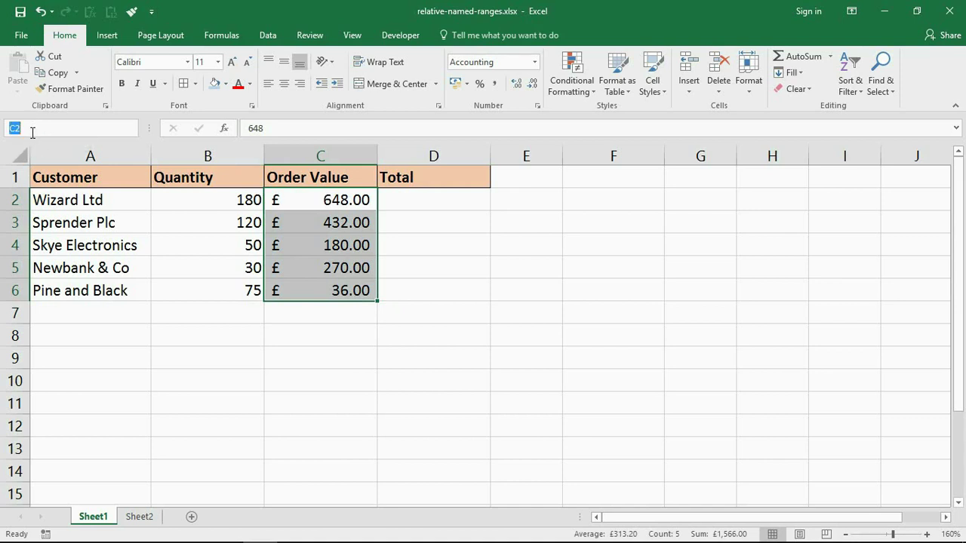
pyautogui.write('orders')
pyautogui.press('Return')
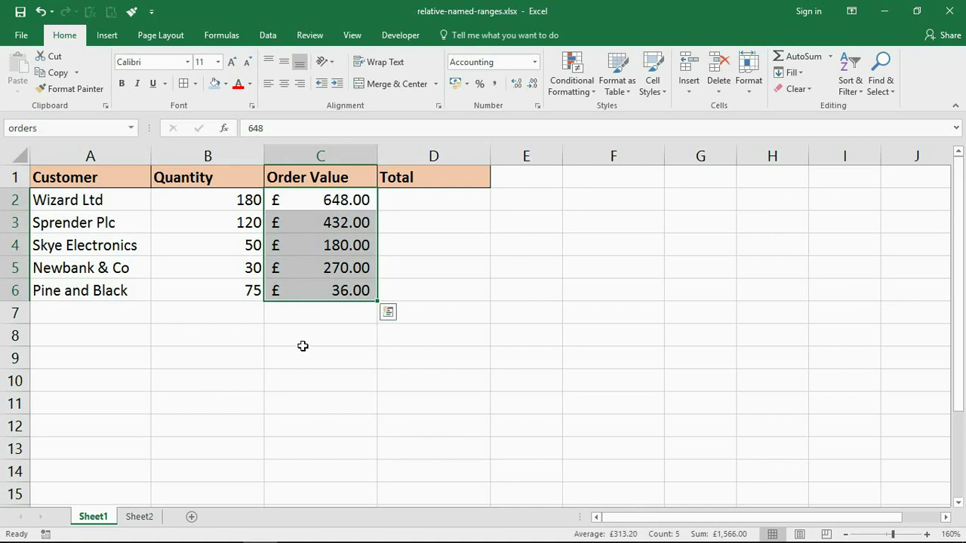
# Enter a SUM formula in cell F4 that adds up the named range orders.
pyautogui.click(582, 247)
pyautogui.write('=sum')
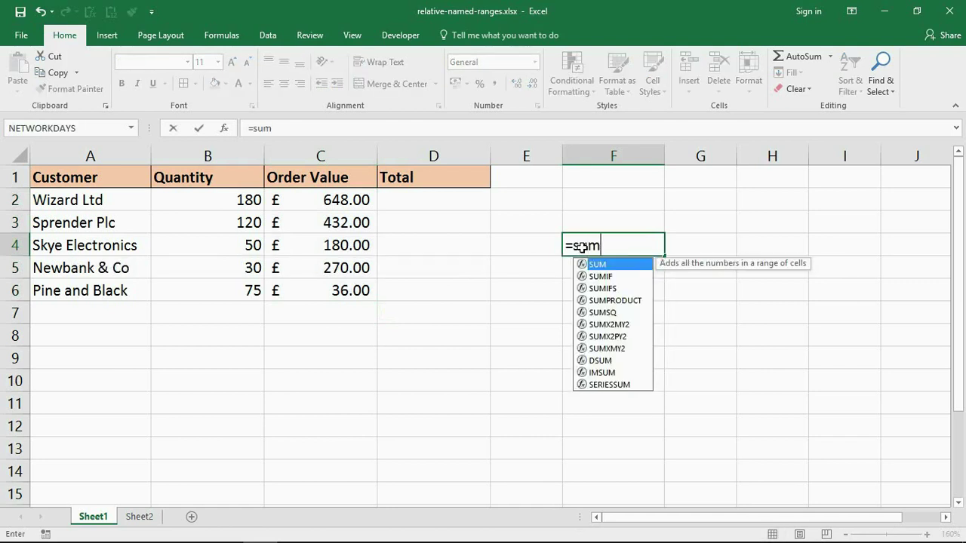
pyautogui.write('(')
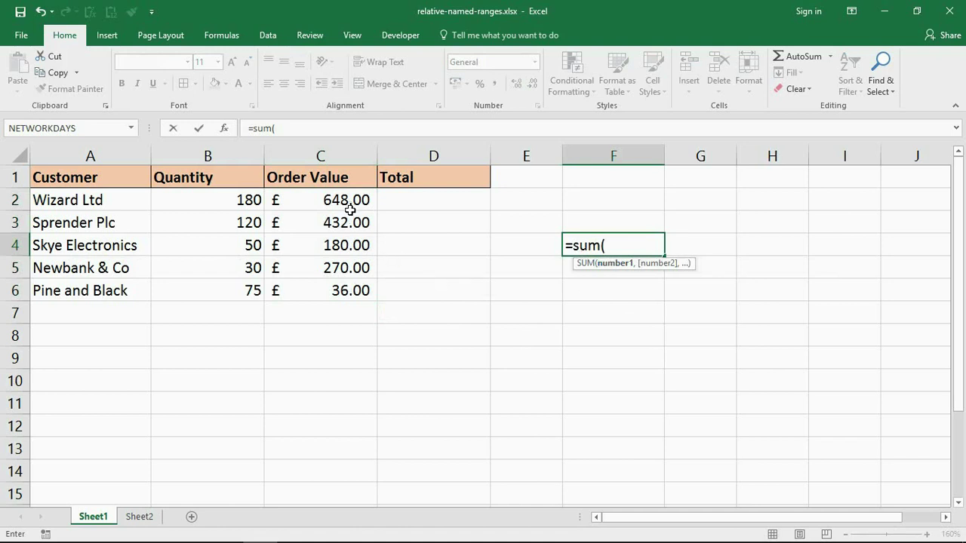
pyautogui.write('or')
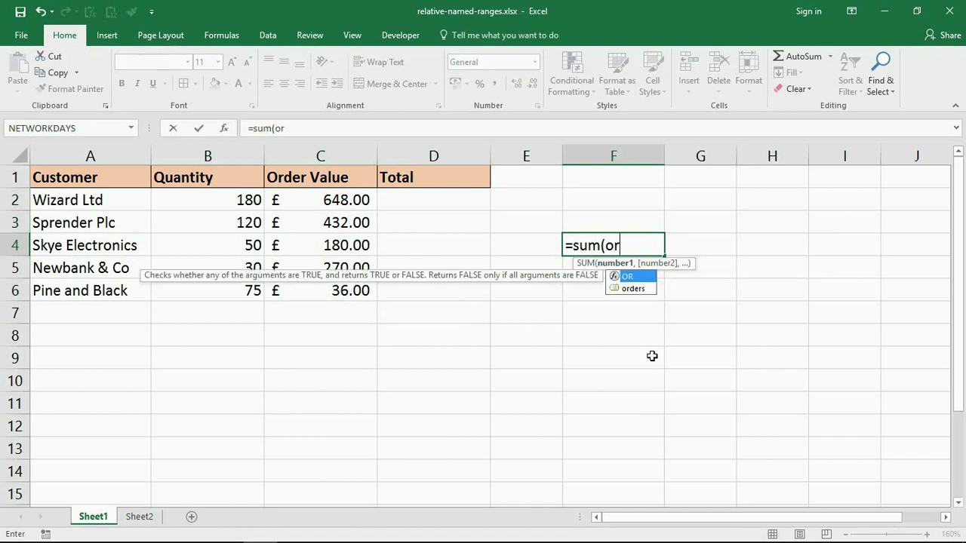
pyautogui.doubleClick(639, 289)
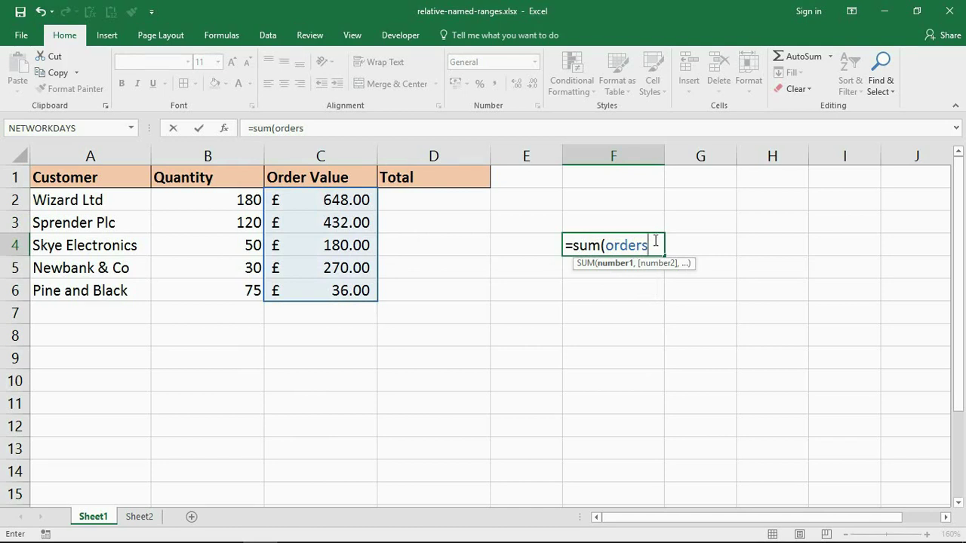
pyautogui.press('Return')
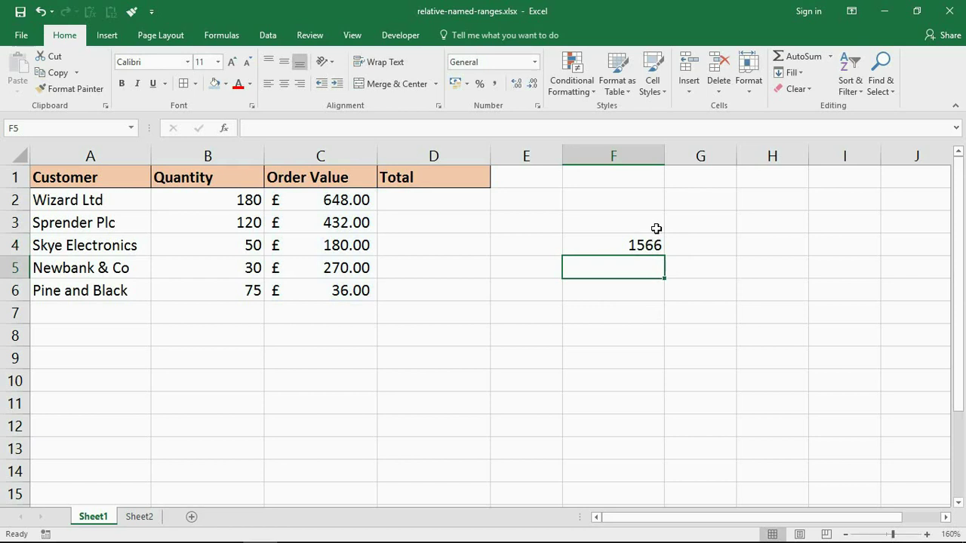
# Clear cells F3:F5 to remove the SUM formula.
pyautogui.moveTo(656, 229); pyautogui.dragTo(652, 260)
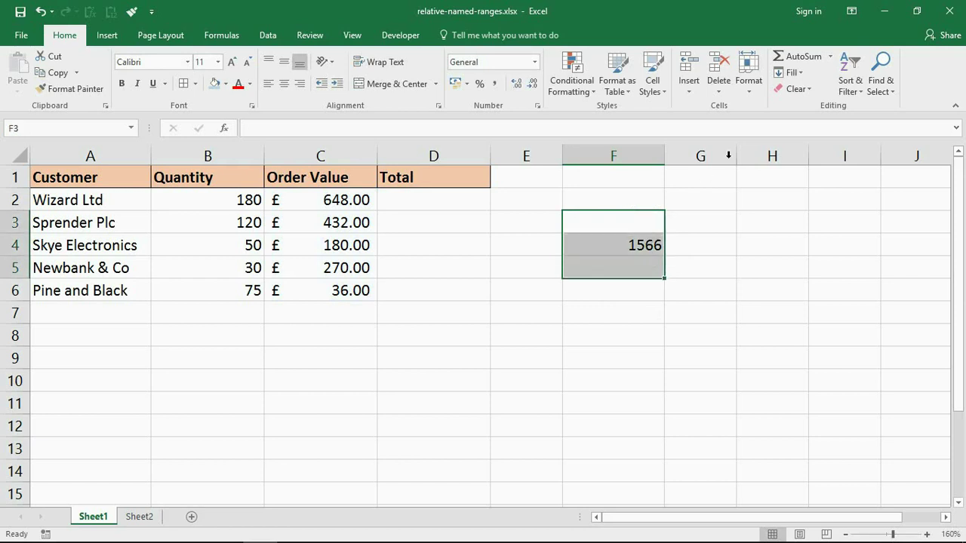
pyautogui.click(792, 89)
pyautogui.click(785, 111)
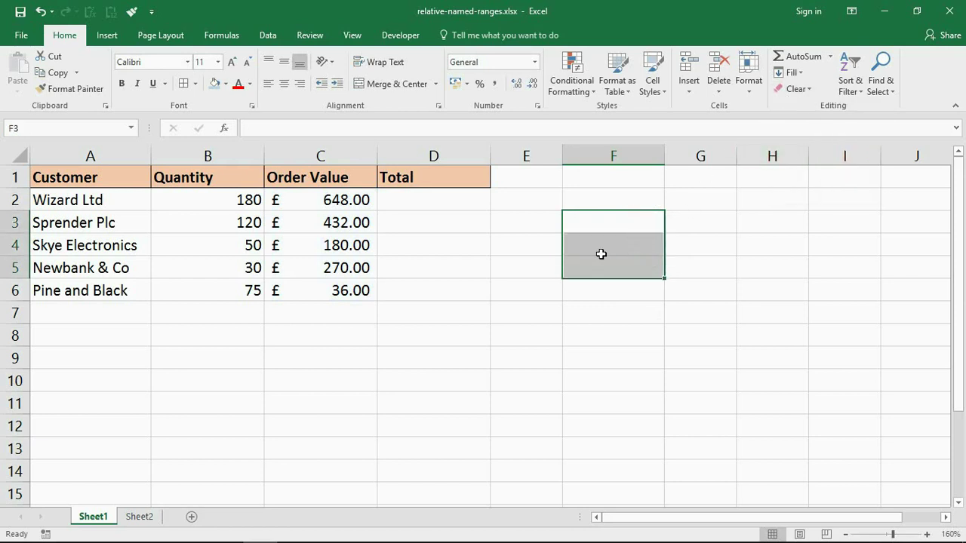
pyautogui.click(549, 261)
# Delete the defined name orders from the workbook and close the Name Manager.
pyautogui.click(238, 37)
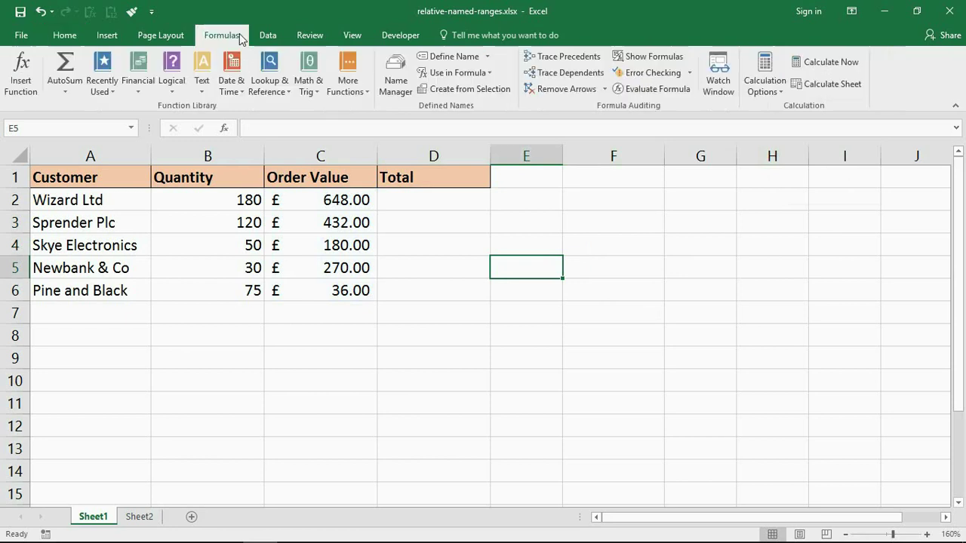
pyautogui.click(401, 83)
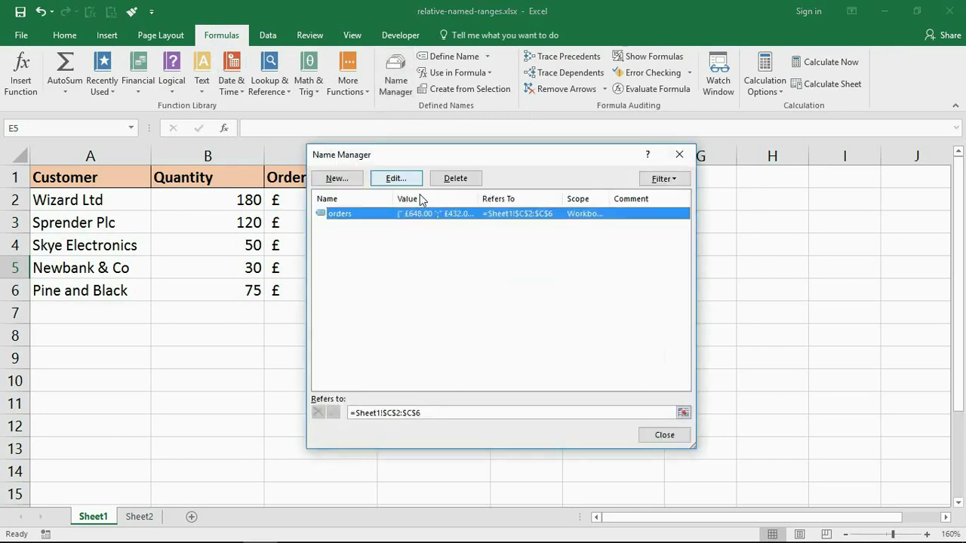
pyautogui.click(405, 275)
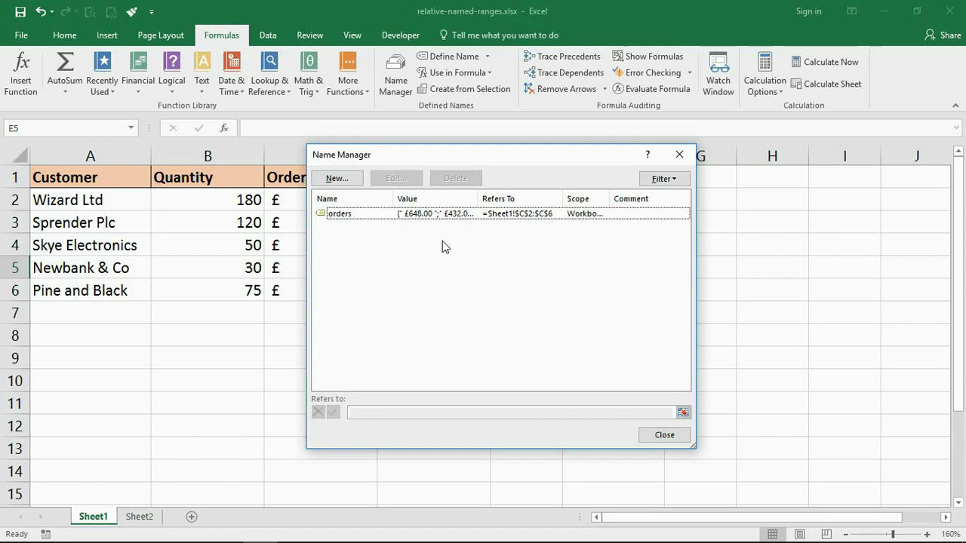
pyautogui.click(440, 217)
pyautogui.click(453, 181)
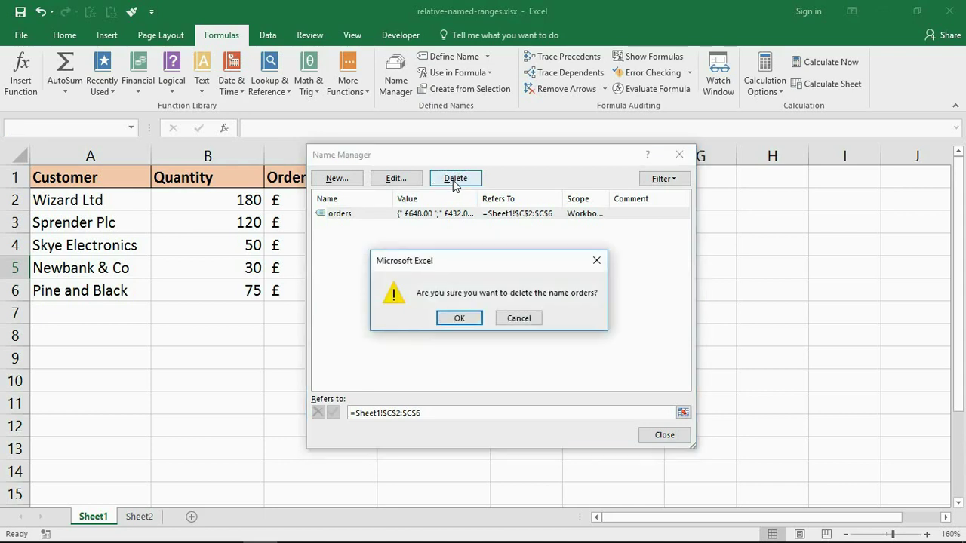
pyautogui.click(475, 320)
pyautogui.click(650, 438)
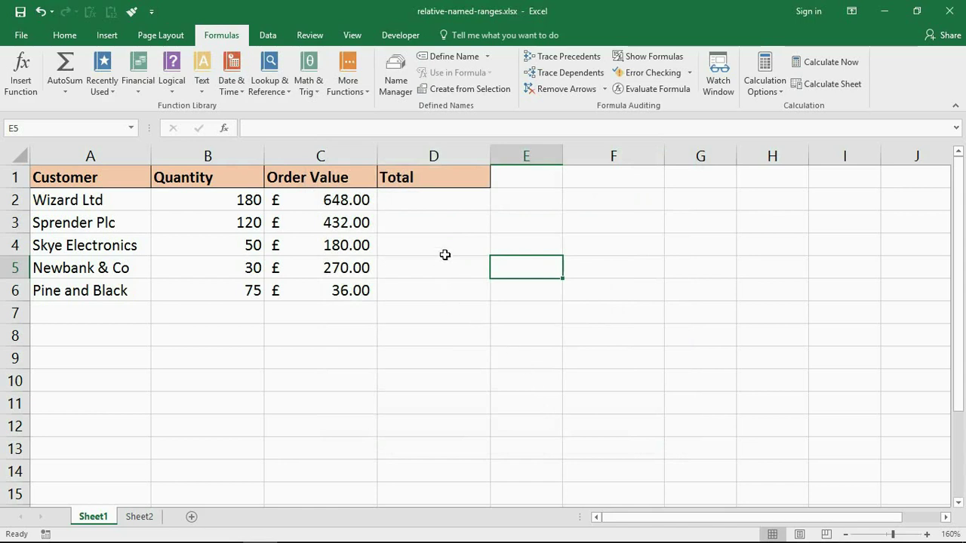
# Examine how the Total cell D2 relates to the Quantity and Order Value cells in its row.
pyautogui.click(431, 200)
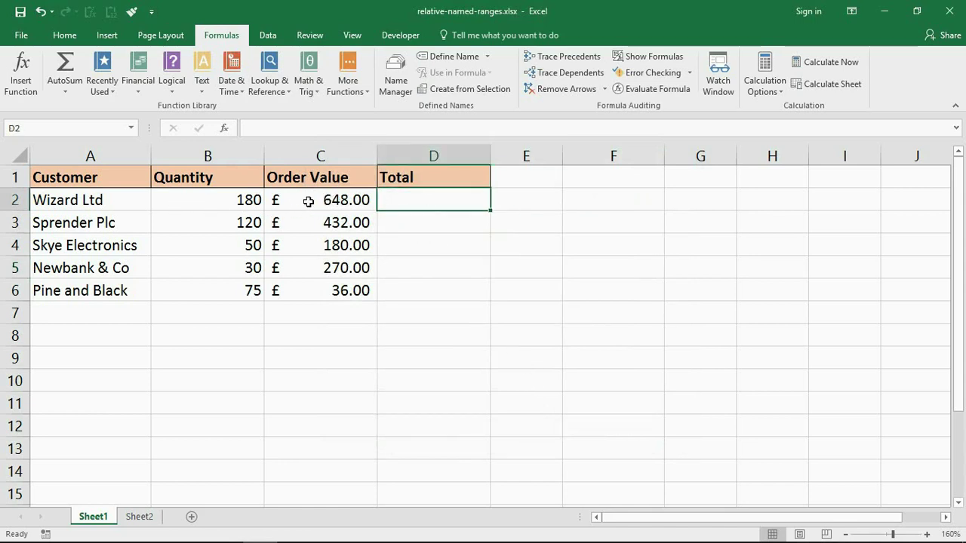
pyautogui.click(222, 201)
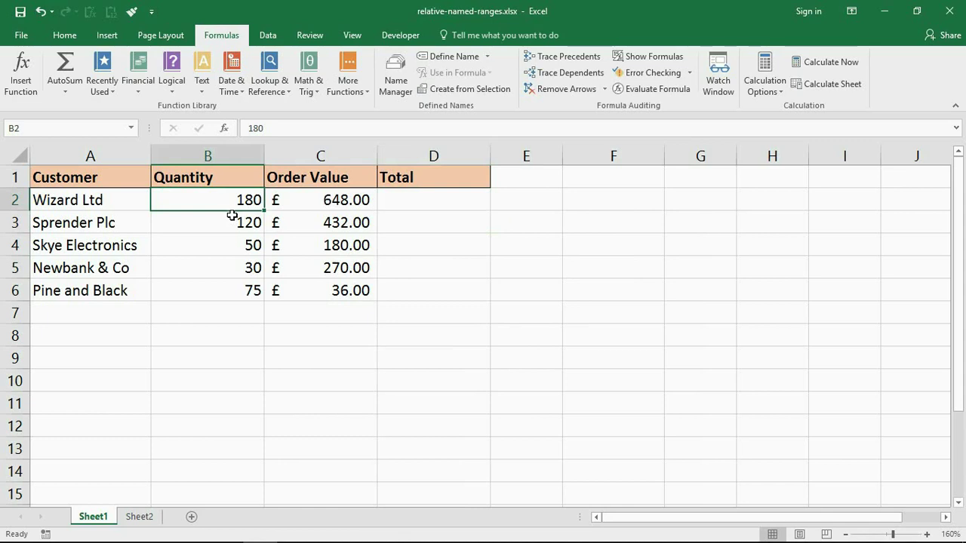
pyautogui.click(299, 200)
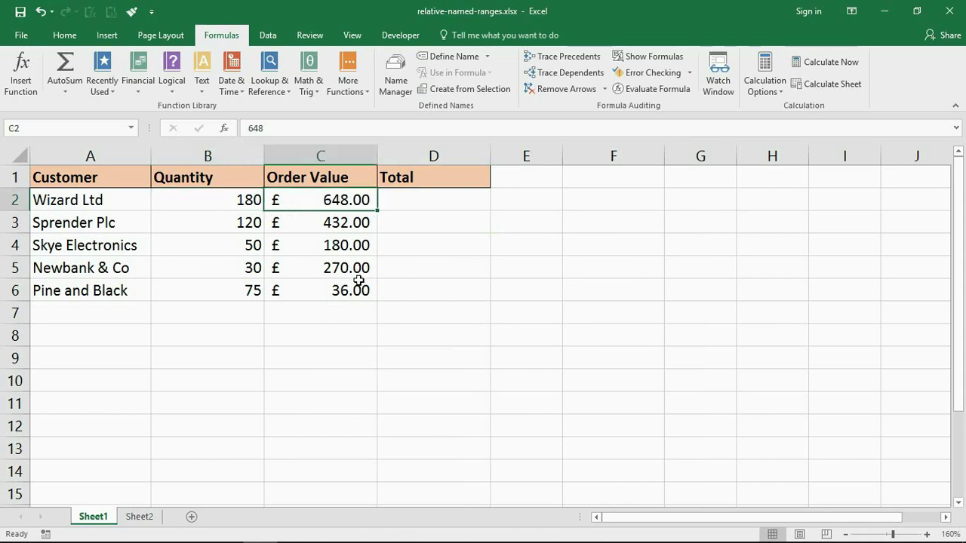
pyautogui.click(416, 202)
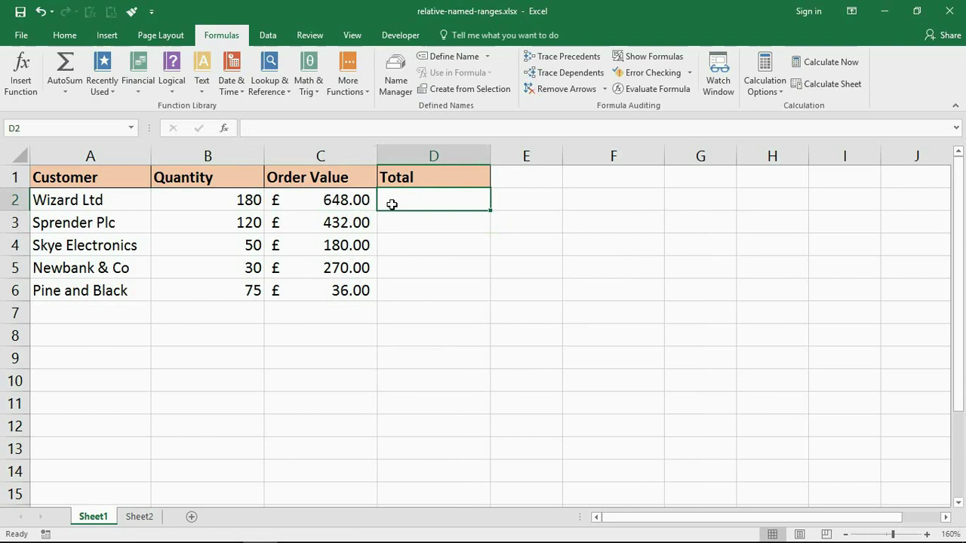
pyautogui.click(249, 200)
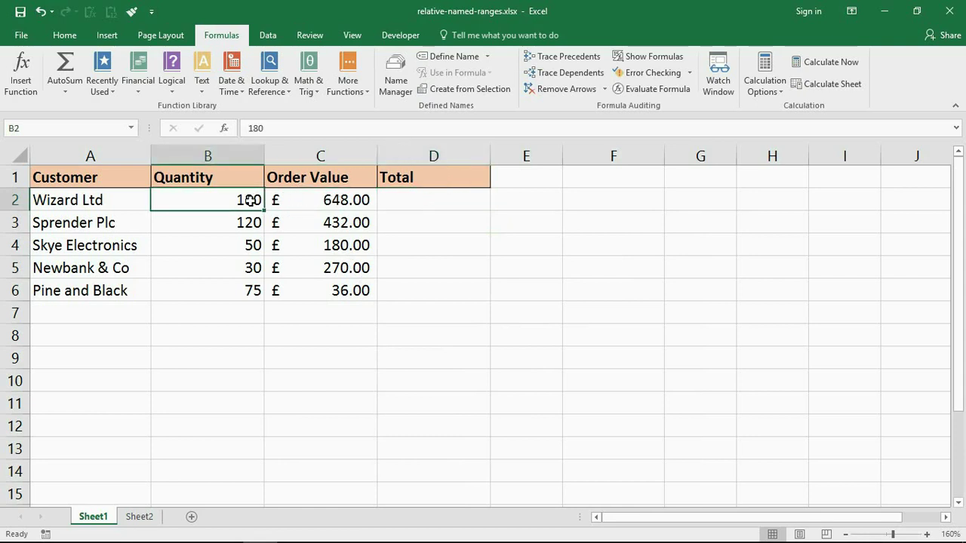
pyautogui.click(440, 209)
pyautogui.click(342, 202)
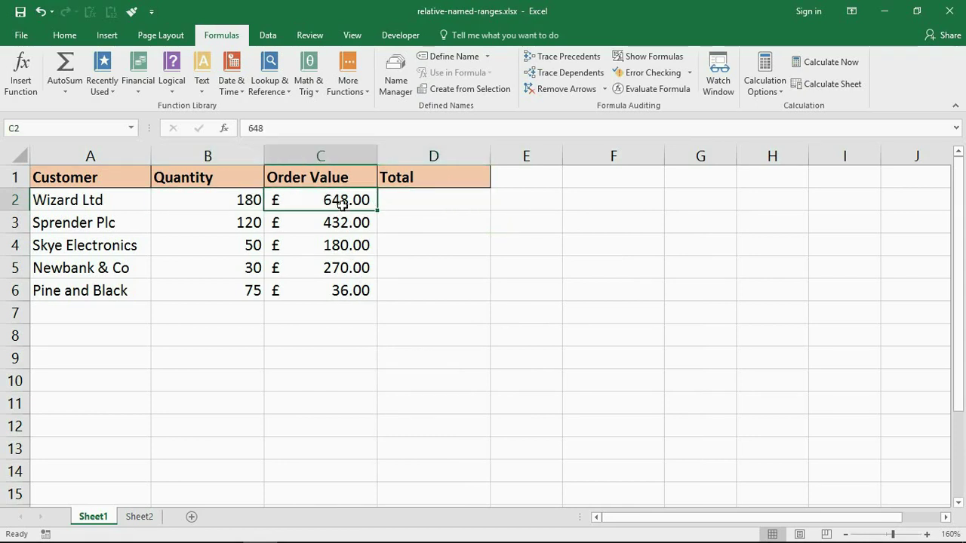
pyautogui.click(471, 200)
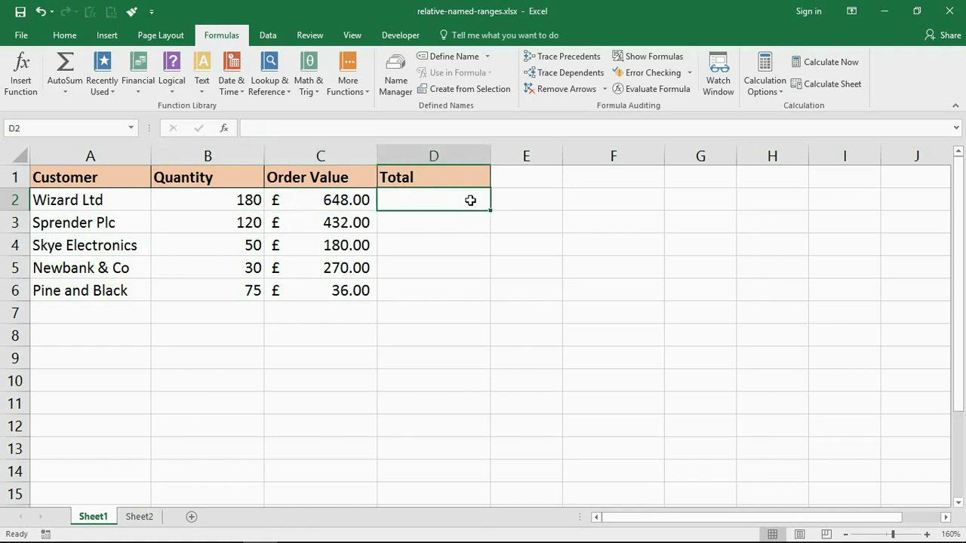
# Compare the Total cells in the rows below with the Quantity and Order Value cells two and one columns to their left.
pyautogui.click(413, 227)
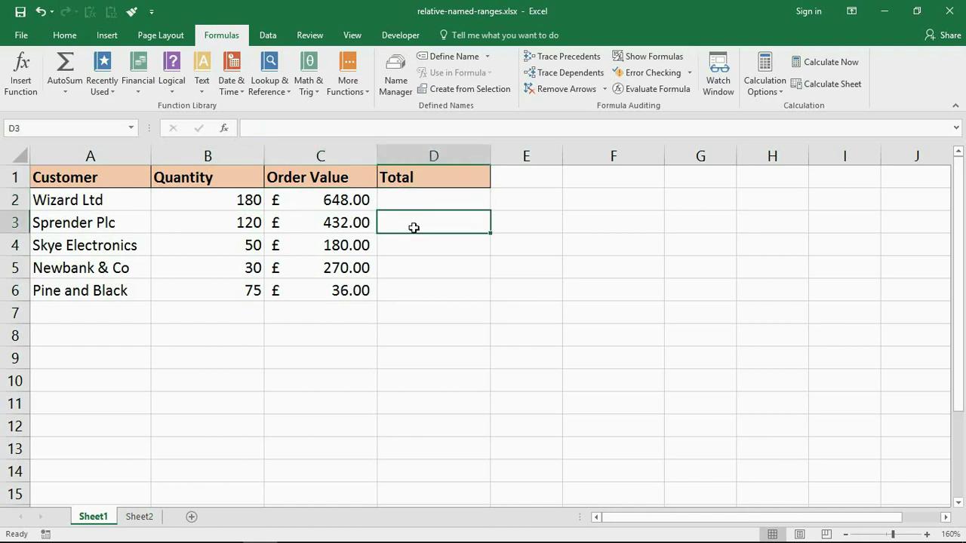
pyautogui.click(420, 244)
pyautogui.click(408, 267)
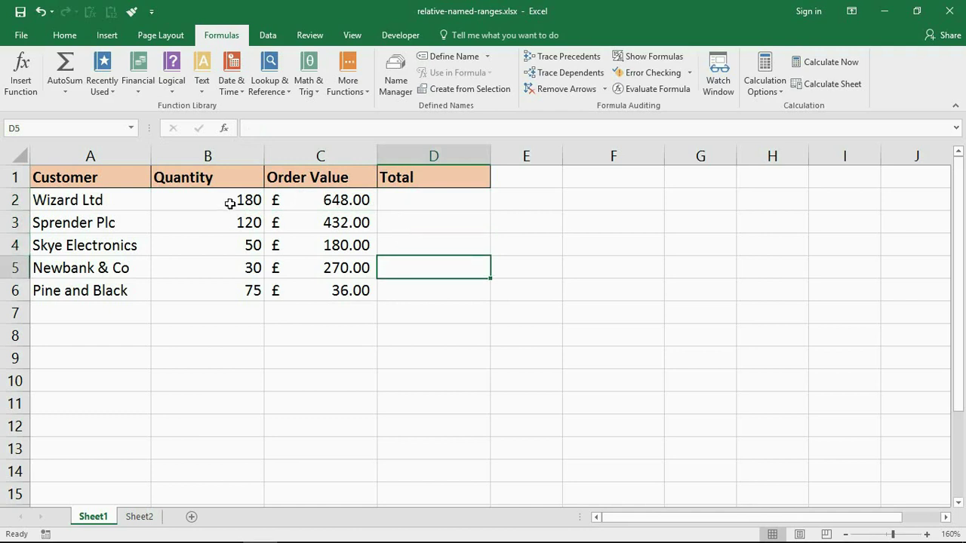
pyautogui.click(400, 226)
pyautogui.click(228, 228)
pyautogui.click(397, 225)
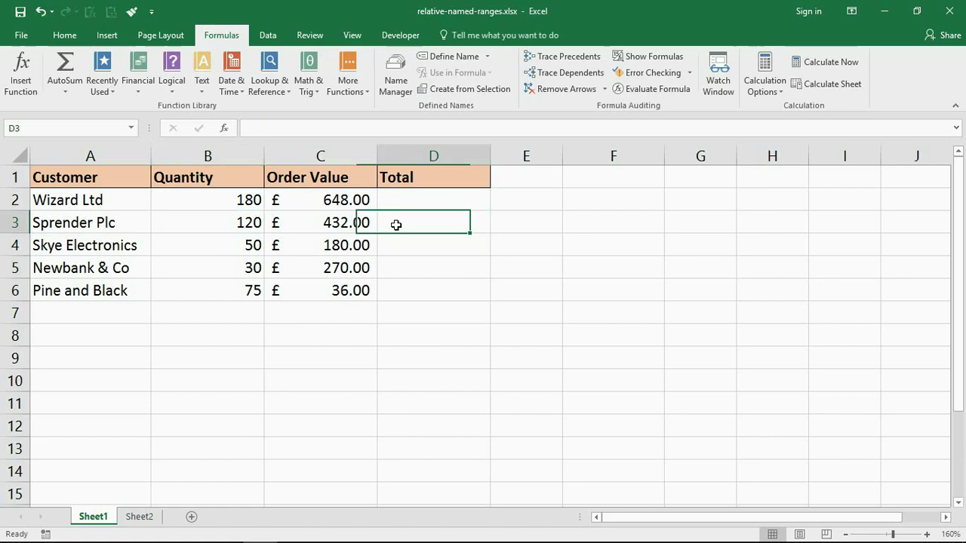
pyautogui.click(336, 224)
pyautogui.click(405, 256)
pyautogui.click(221, 249)
pyautogui.moveTo(392, 248); pyautogui.dragTo(316, 247)
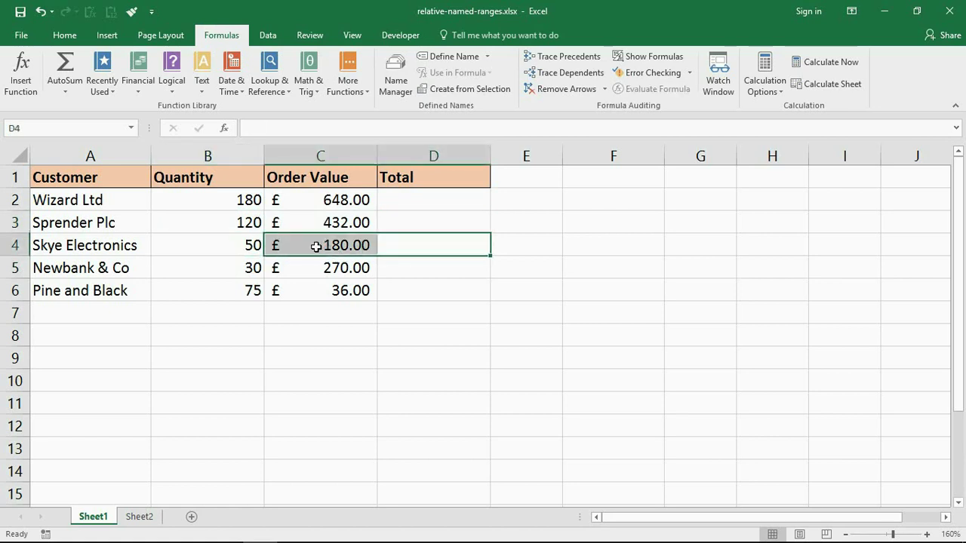
pyautogui.click(316, 246)
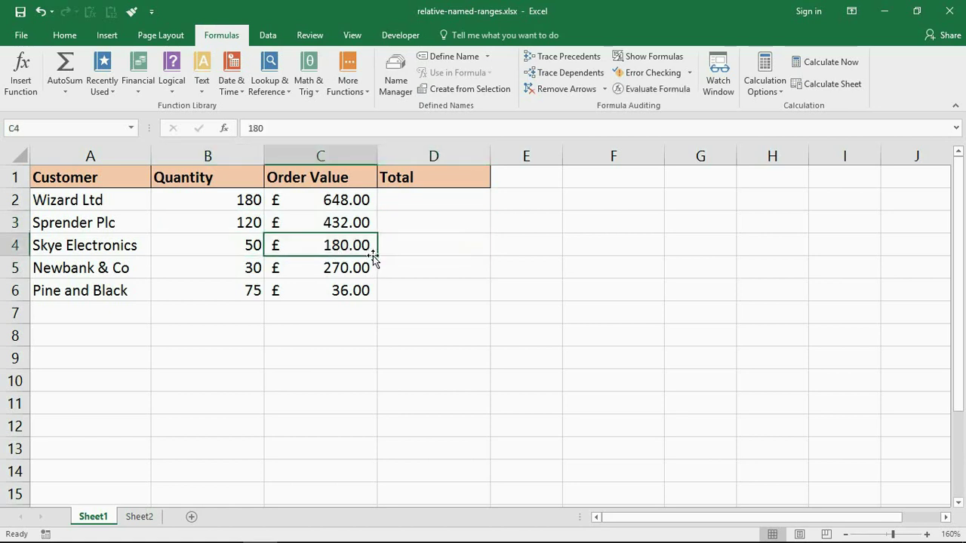
# Start defining a new name Left2 with workbook scope, using D2 as the active cell.
pyautogui.click(423, 202)
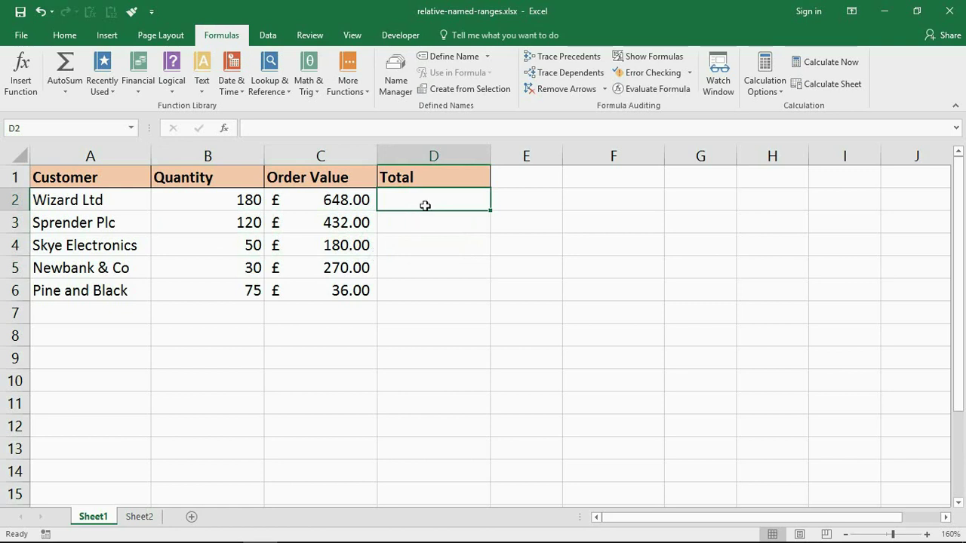
pyautogui.click(441, 57)
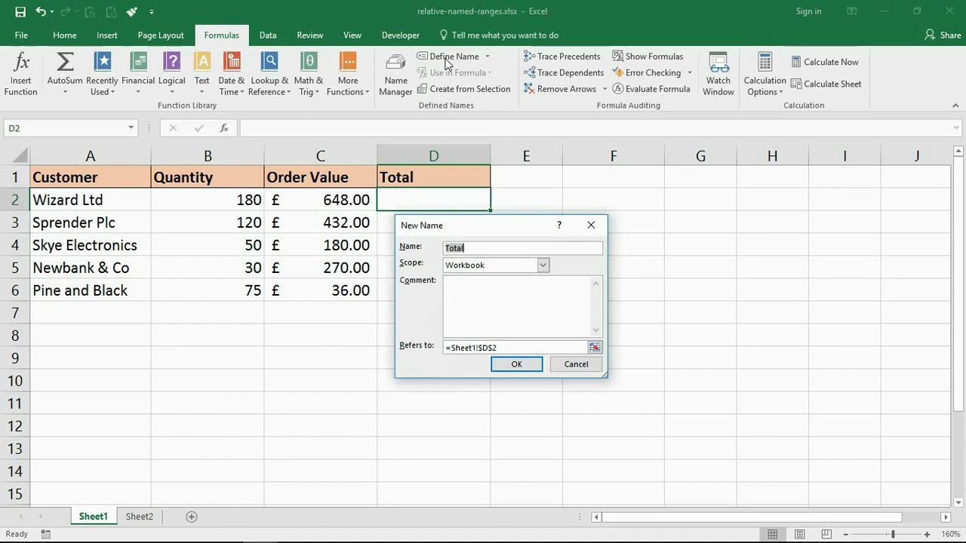
pyautogui.write('Left2')
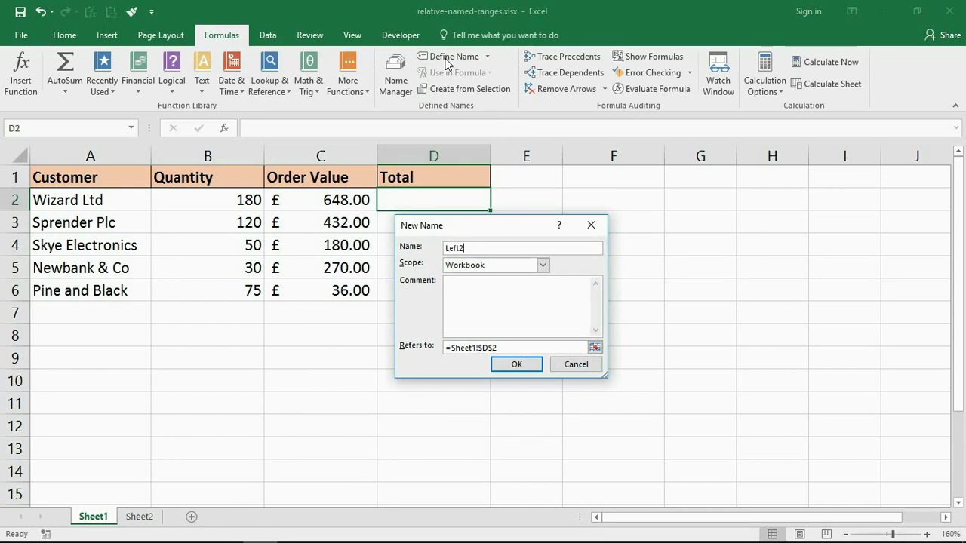
# Set the Left2 name to refer to the relative cell =Sheet1!B2 and create the name.
pyautogui.click(492, 352)
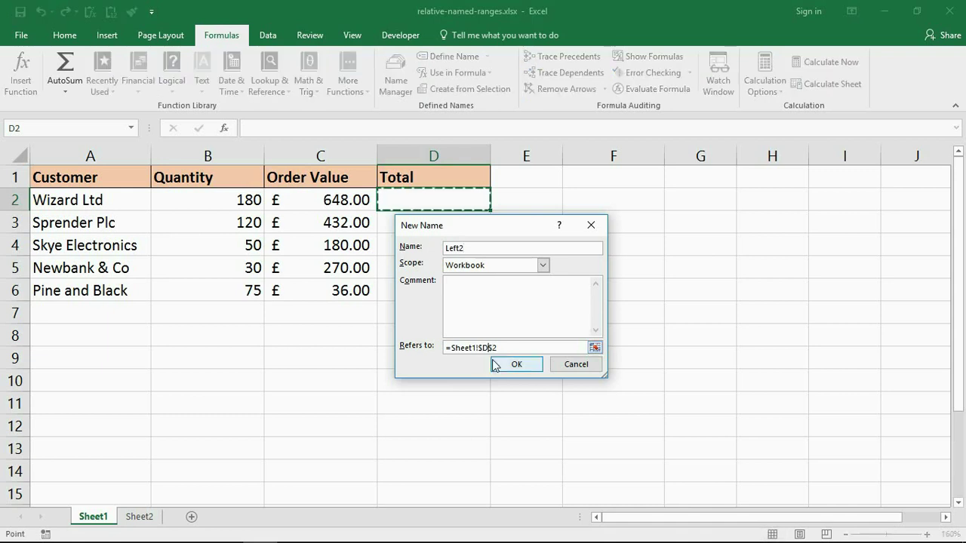
pyautogui.press('F2')
pyautogui.press('Left')
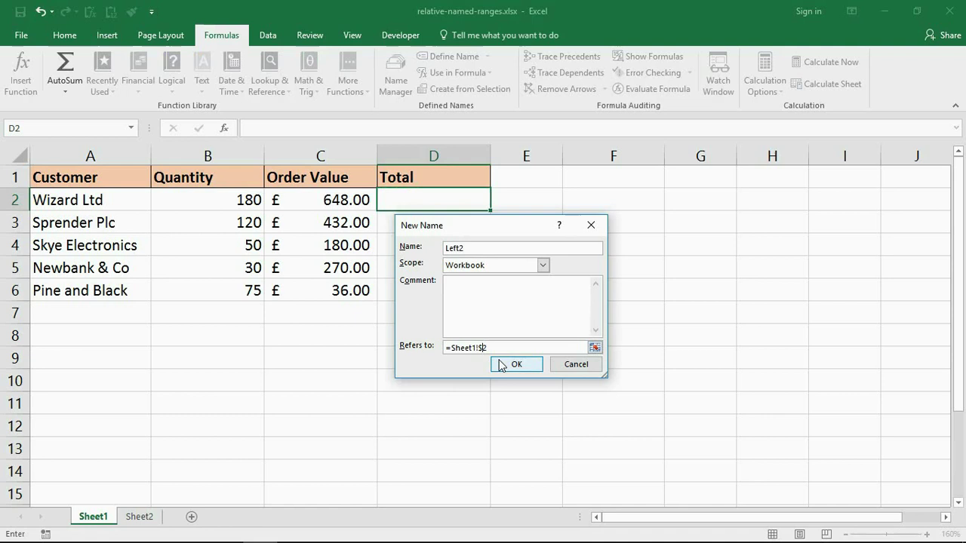
pyautogui.press('BackSpace')
pyautogui.press('BackSpace')
pyautogui.press('BackSpace')
pyautogui.write('B')
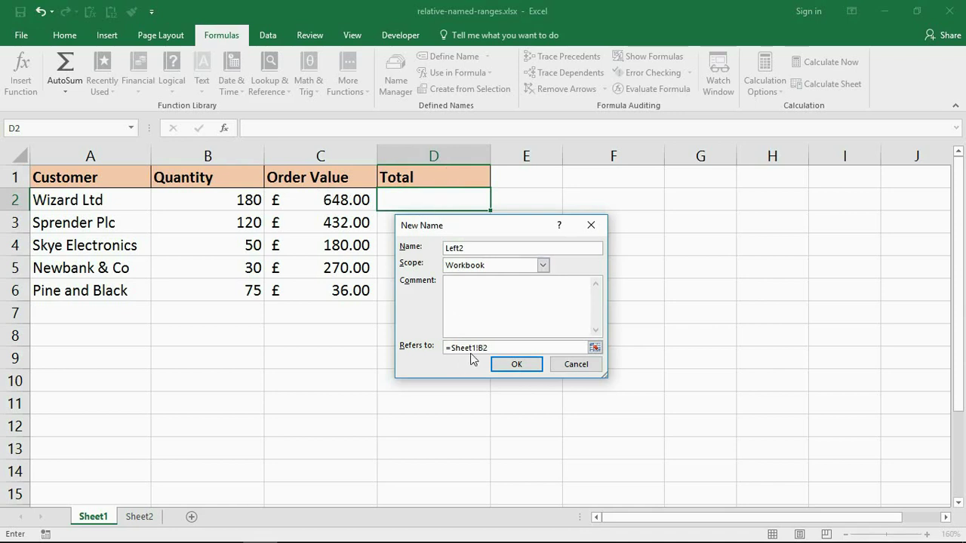
pyautogui.moveTo(489, 348); pyautogui.dragTo(437, 348)
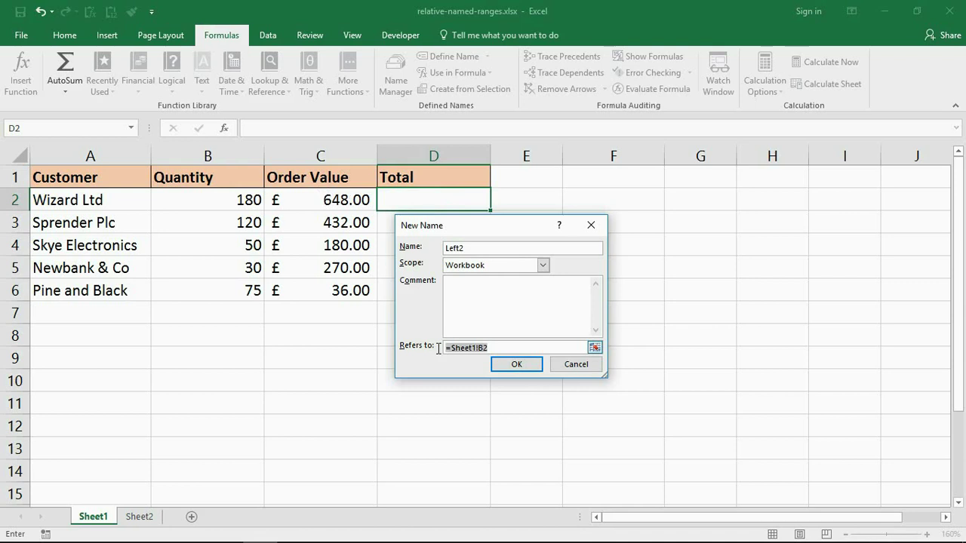
pyautogui.click(493, 347)
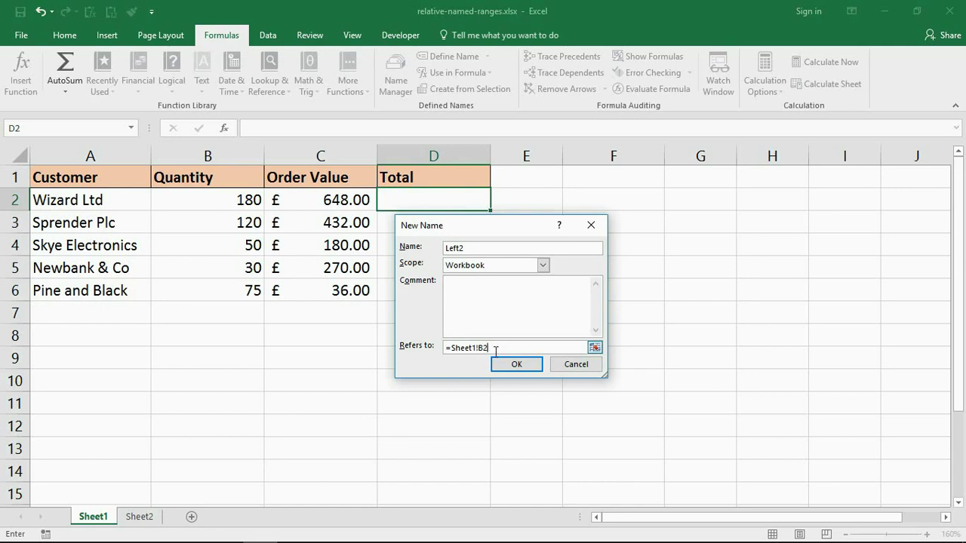
pyautogui.click(508, 365)
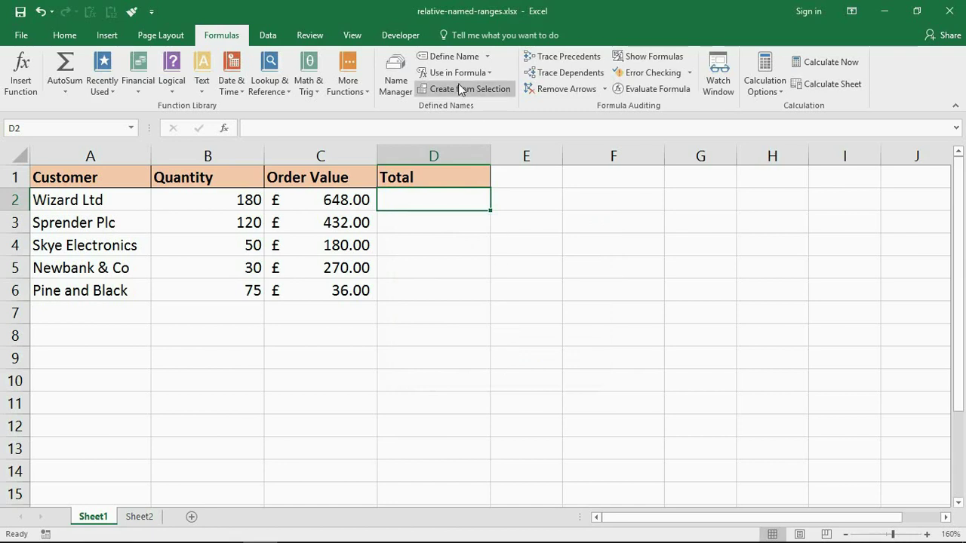
# Define a second name Left1 that refers to the relative cell =Sheet1!C2.
pyautogui.click(455, 57)
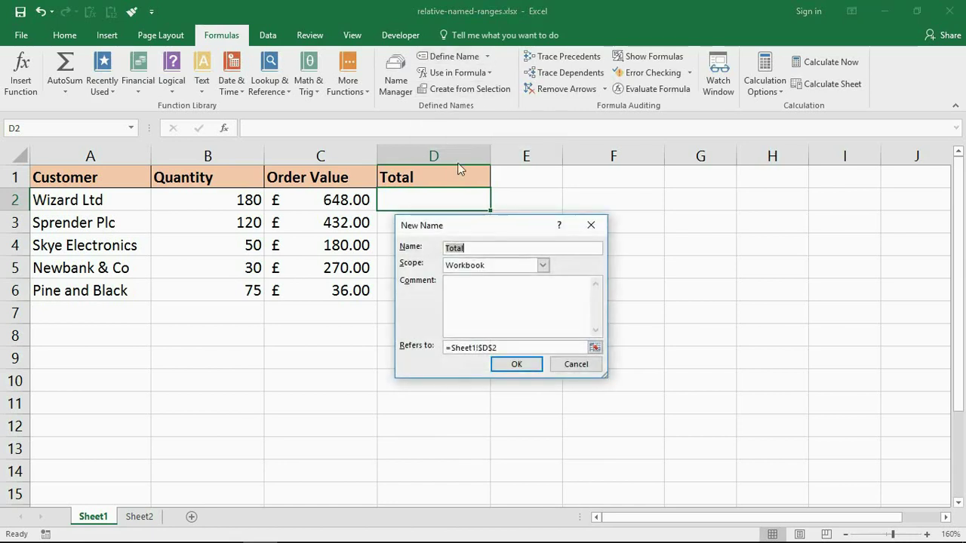
pyautogui.write('Left')
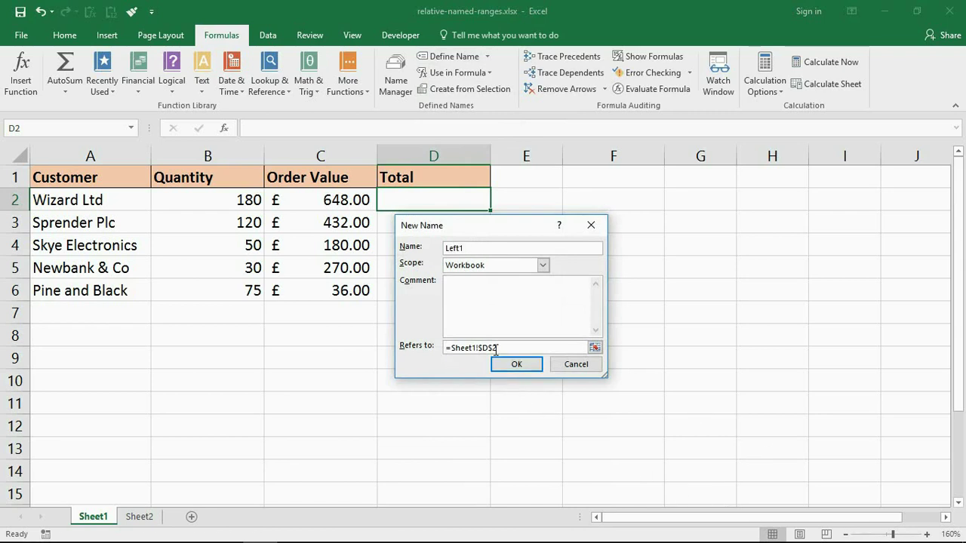
pyautogui.write('1')
pyautogui.click(494, 348)
pyautogui.press('BackSpace')
pyautogui.press('BackSpace')
pyautogui.press('BackSpace')
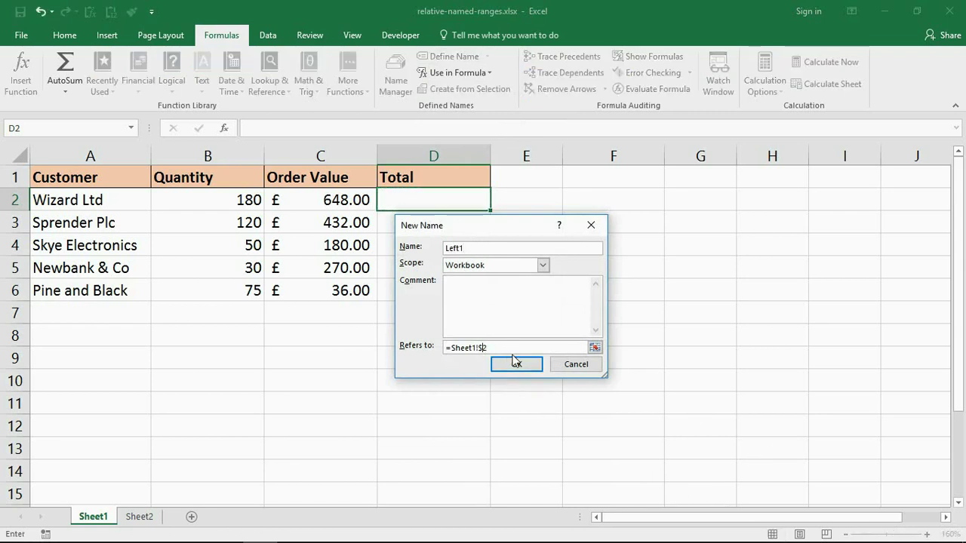
pyautogui.write('C')
pyautogui.click(513, 364)
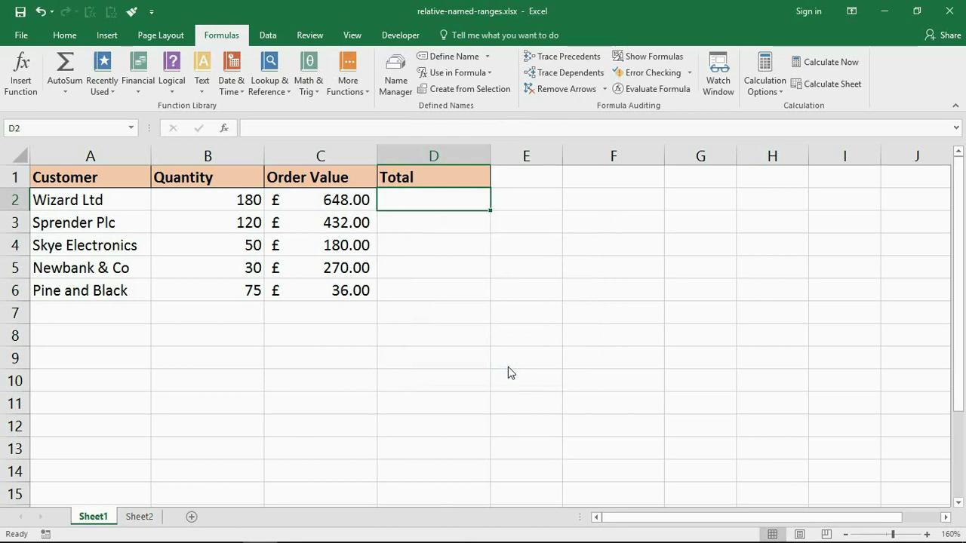
# Enter the formula =Left2*Left1 in Total cell D2 and fill it down to D6.
pyautogui.scroll(2, 508, 366)
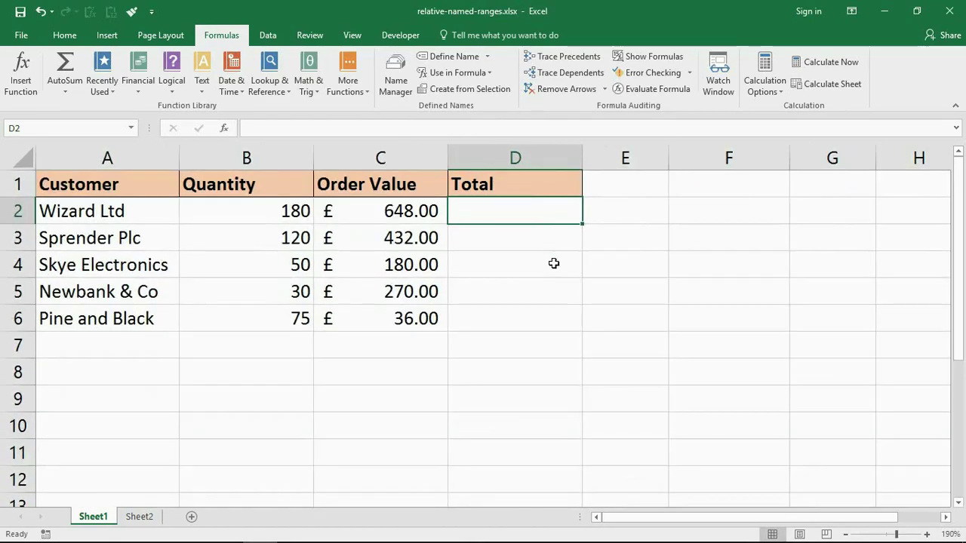
pyautogui.write('=')
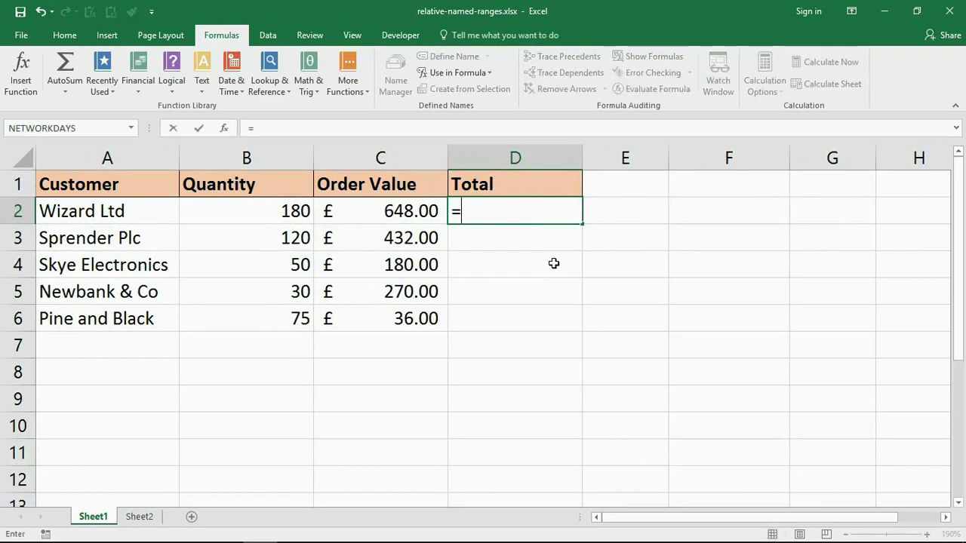
pyautogui.write('LEft2')
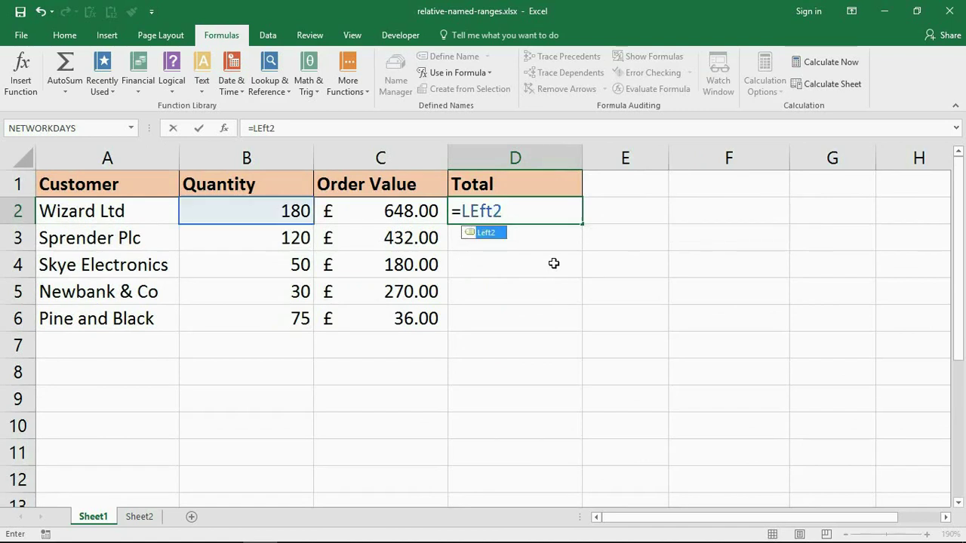
pyautogui.write('*')
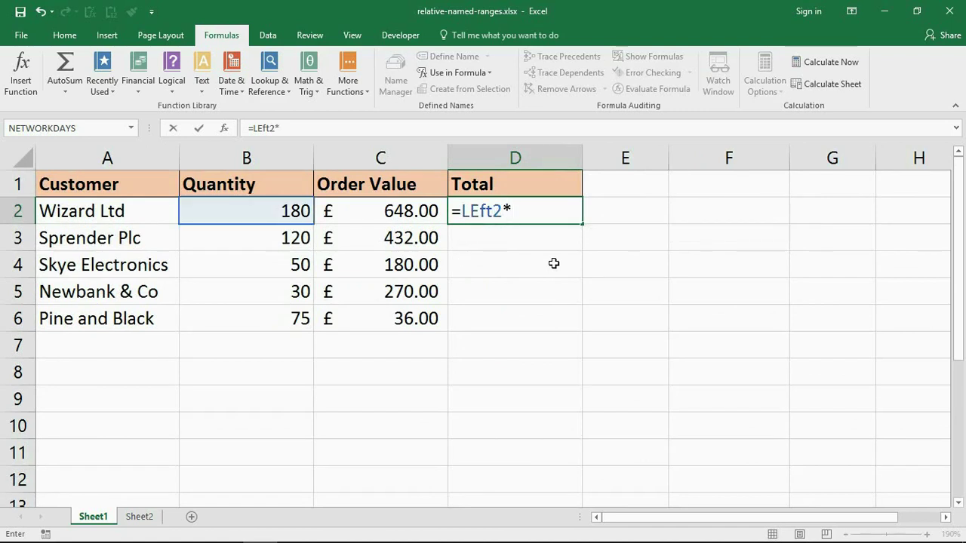
pyautogui.write('Left1')
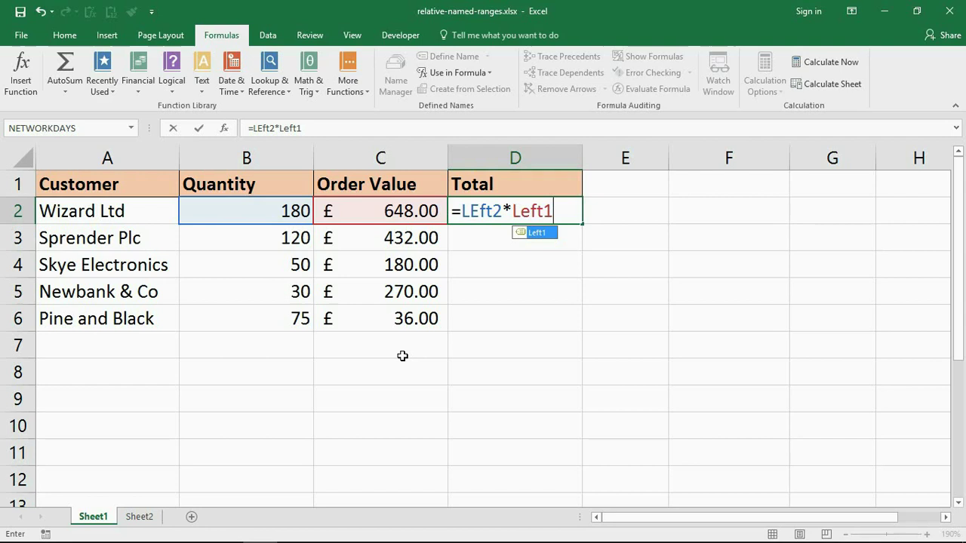
pyautogui.press('Return')
pyautogui.click(543, 211)
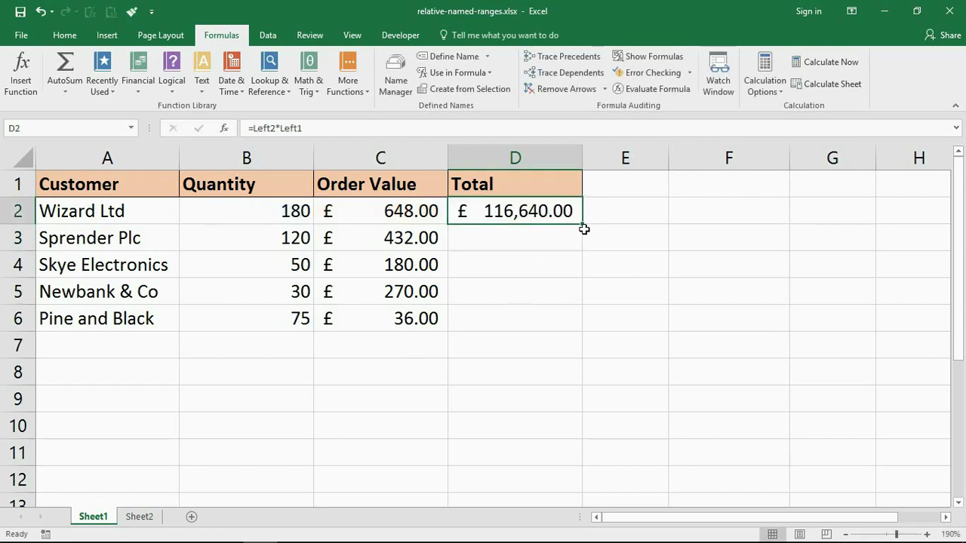
pyautogui.moveTo(584, 228); pyautogui.dragTo(580, 329)
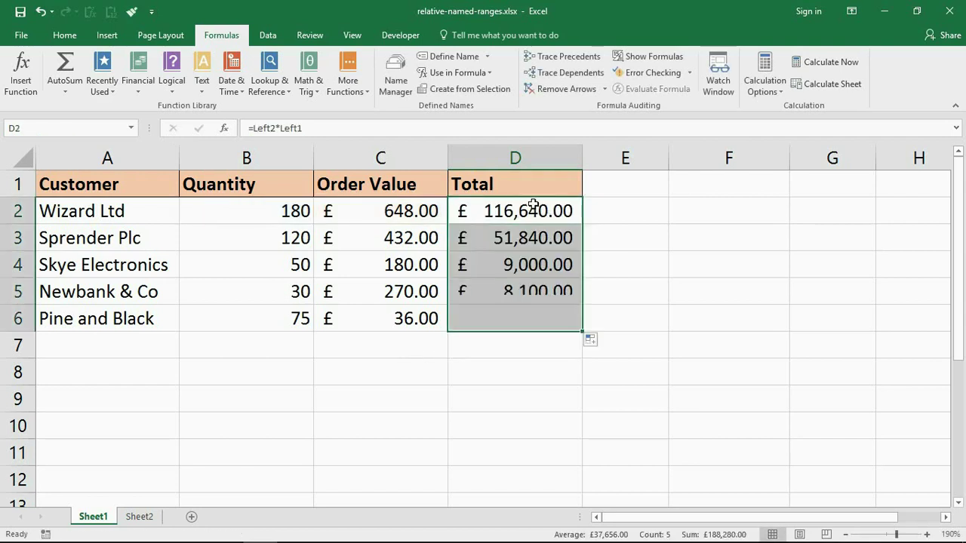
# Examine which cells Left2 and Left1 refer to in the Total formula in D5.
pyautogui.doubleClick(501, 290)
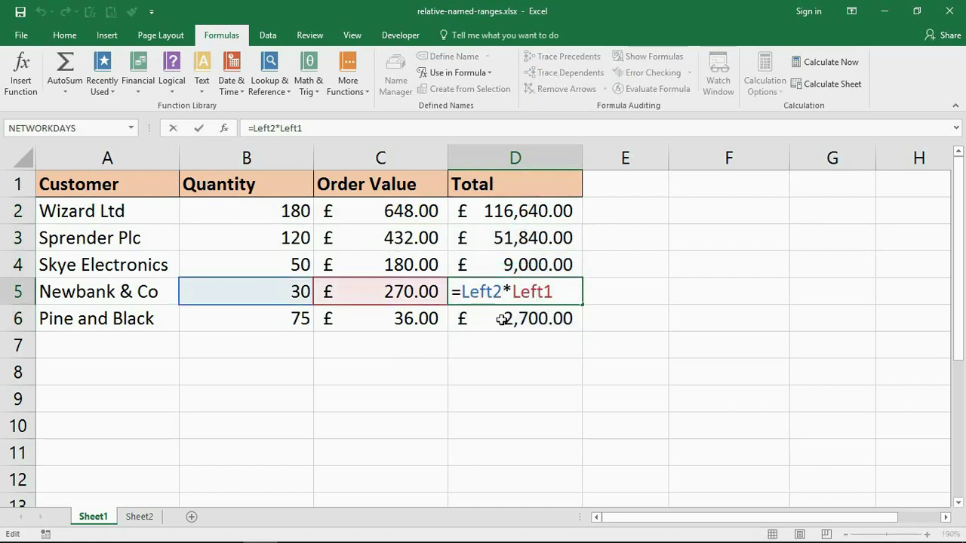
pyautogui.moveTo(461, 292); pyautogui.dragTo(558, 294)
pyautogui.click(561, 299)
pyautogui.press('Return')
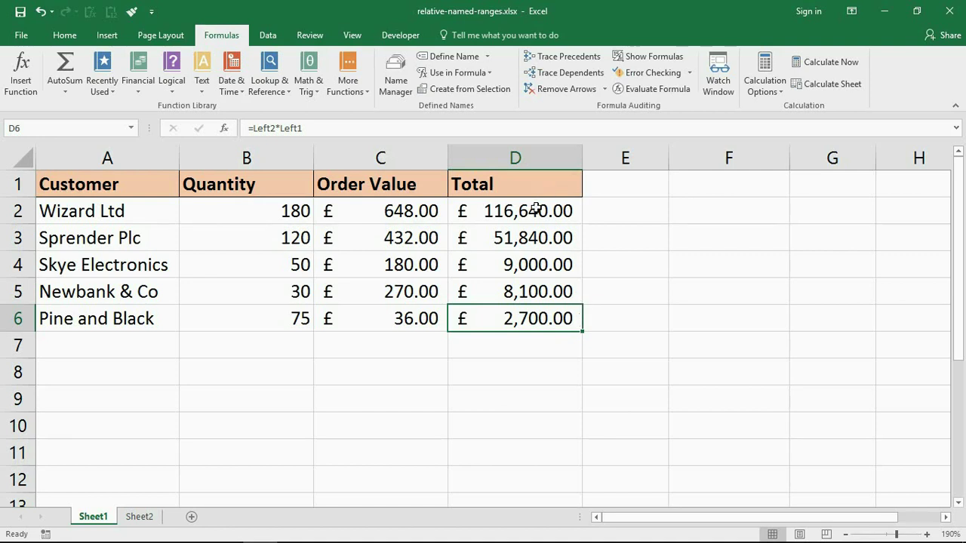
# Delete the formulas from Total cells D2:D6 and make D2 the active cell again.
pyautogui.moveTo(535, 209); pyautogui.dragTo(526, 319)
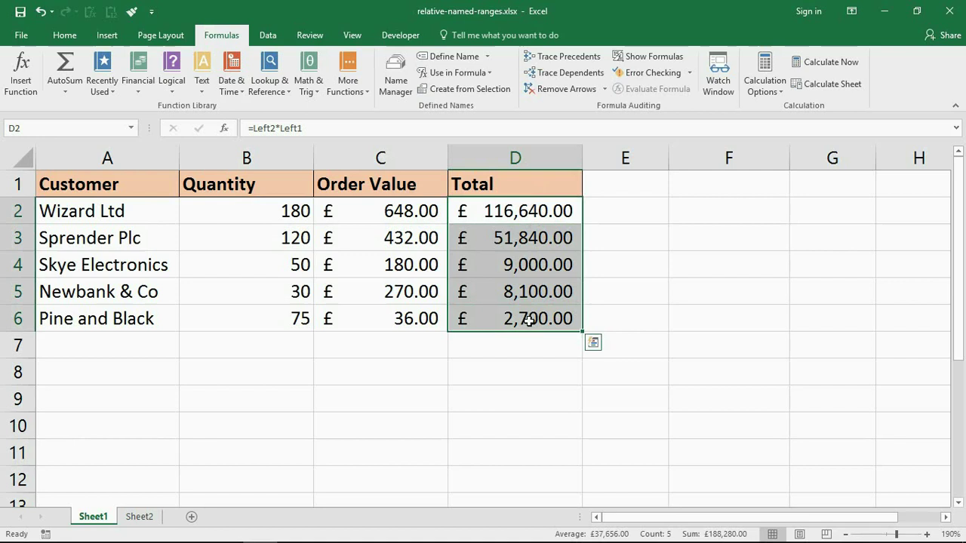
pyautogui.press('Delete')
pyautogui.click(556, 215)
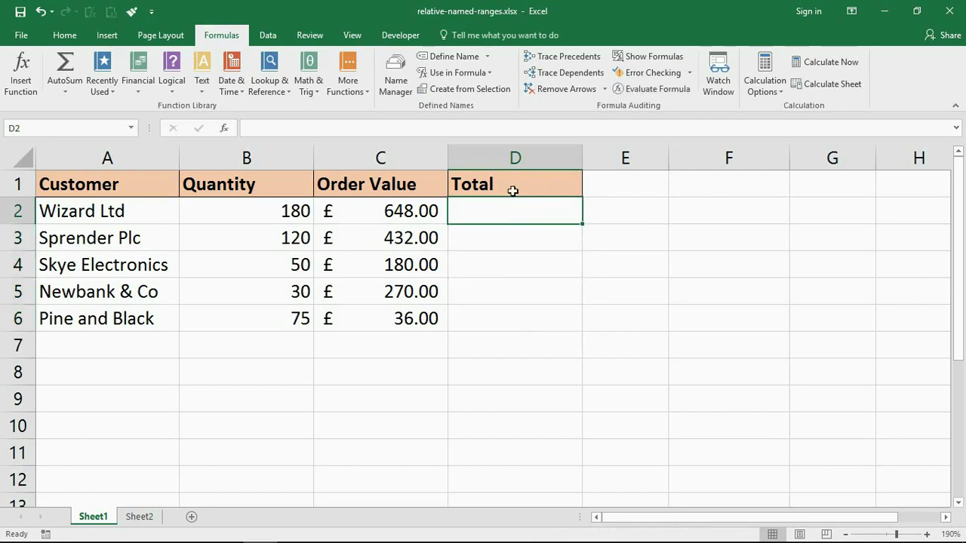
# Start defining a new name TotalValue from cell D2, moving the dialog slightly.
pyautogui.click(449, 59)
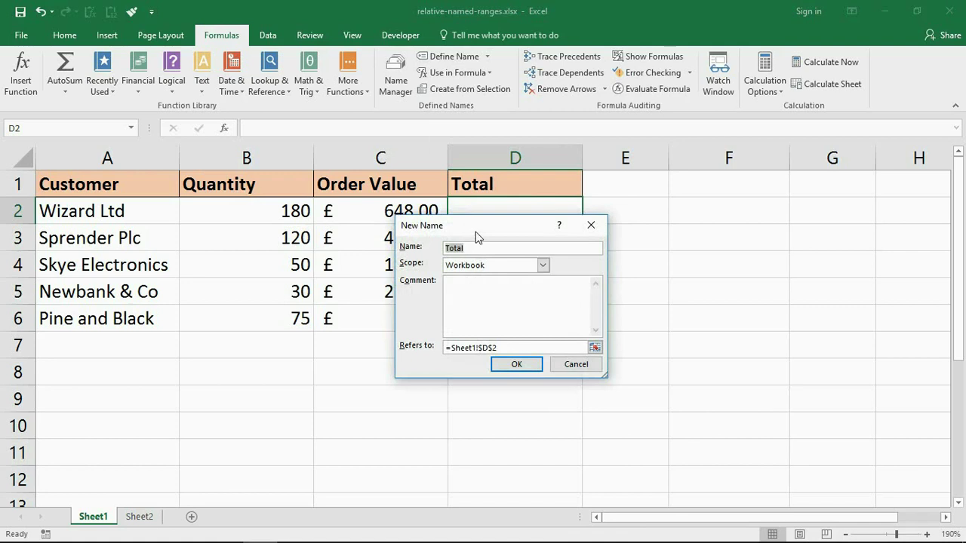
pyautogui.moveTo(476, 232); pyautogui.dragTo(483, 217)
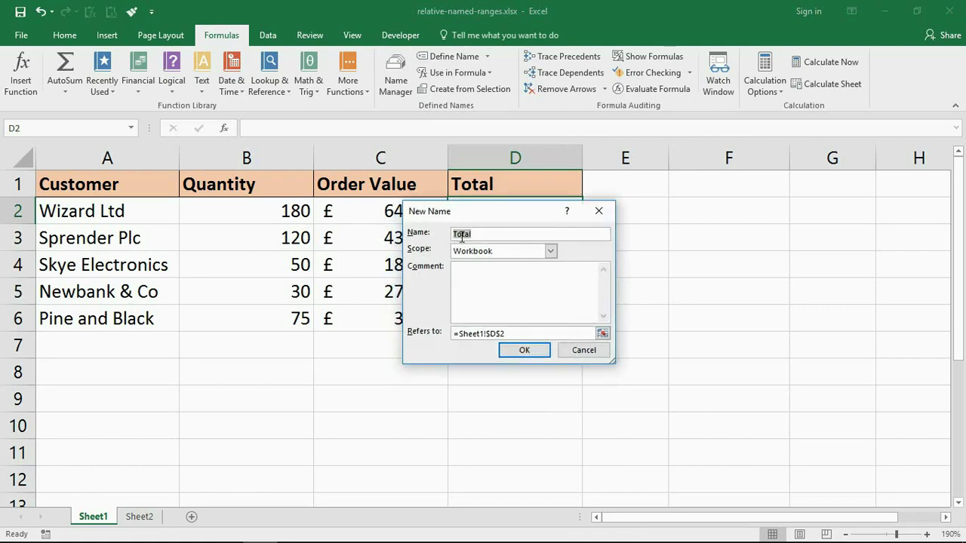
pyautogui.click(474, 234)
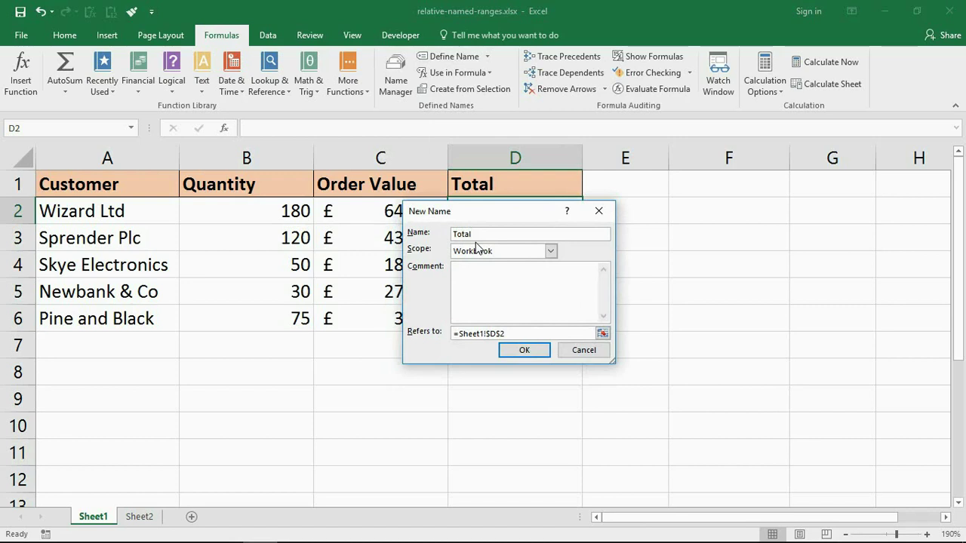
pyautogui.write('Value')
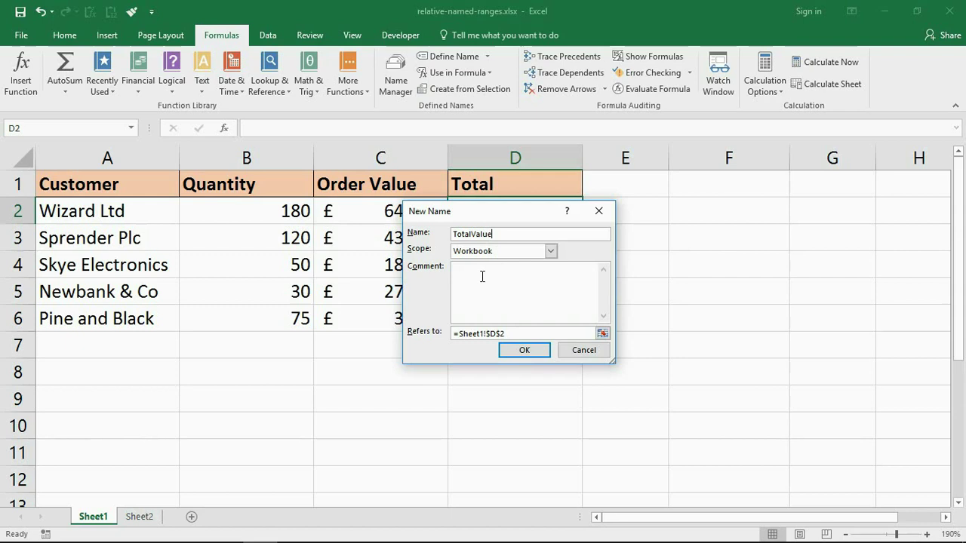
# Set TotalValue to refer to the relative formula =Sheet1!B2*Sheet1!C2, copy that formula text, and create the name.
pyautogui.click(489, 334)
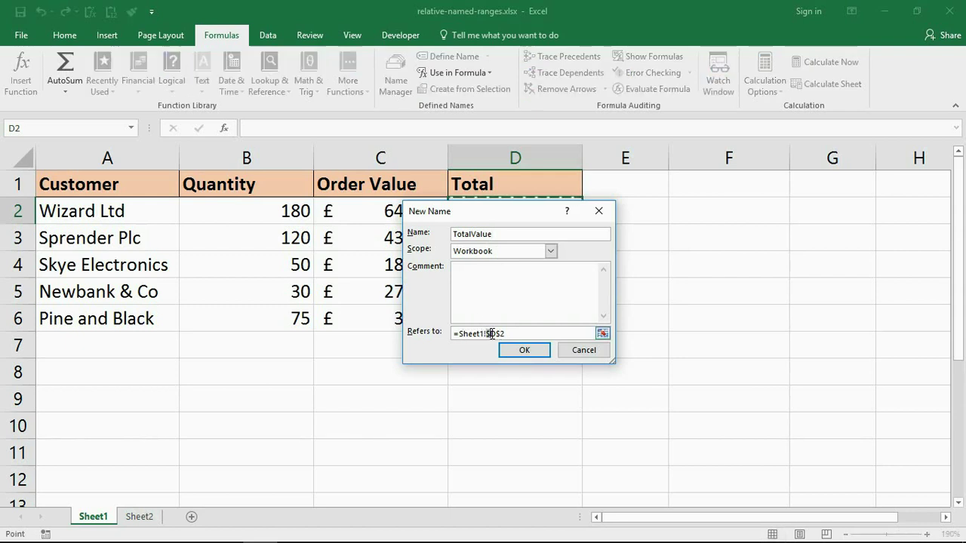
pyautogui.press('BackSpace')
pyautogui.press('BackSpace')
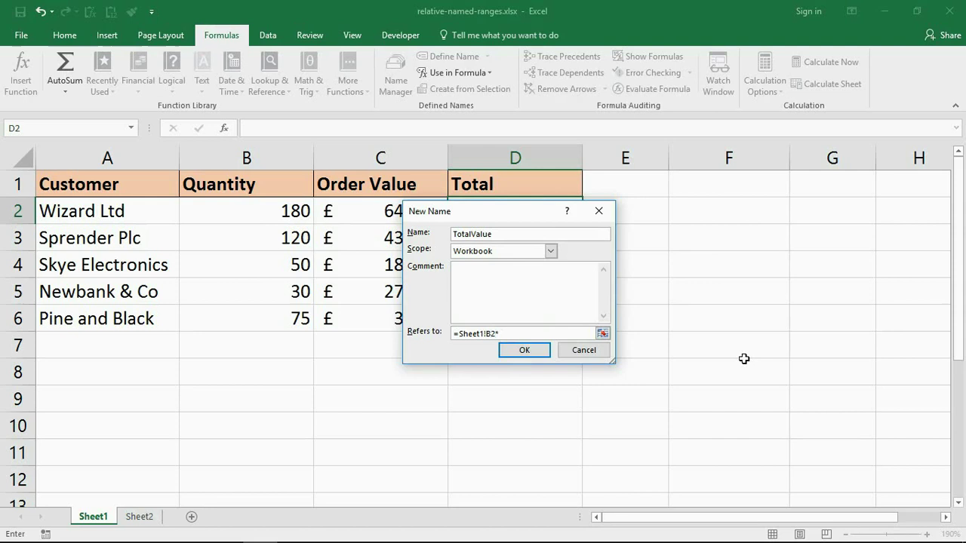
pyautogui.click(371, 211)
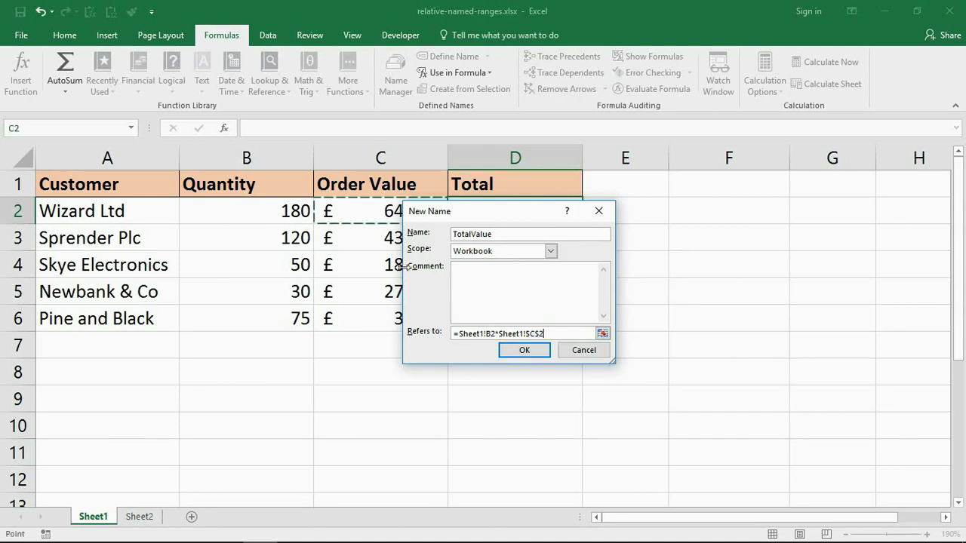
pyautogui.click(531, 334)
pyautogui.press('BackSpace')
pyautogui.press('Right')
pyautogui.press('Delete')
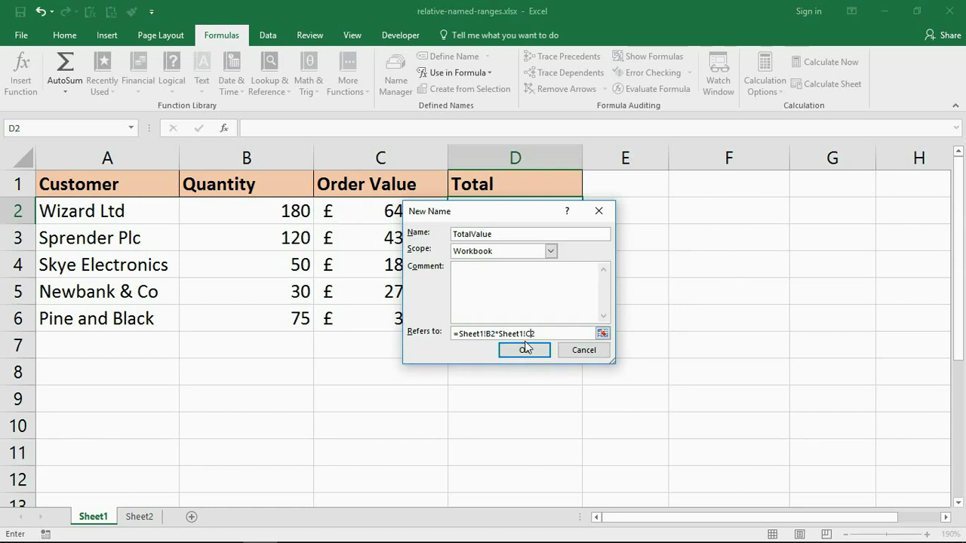
pyautogui.moveTo(540, 334); pyautogui.dragTo(453, 333)
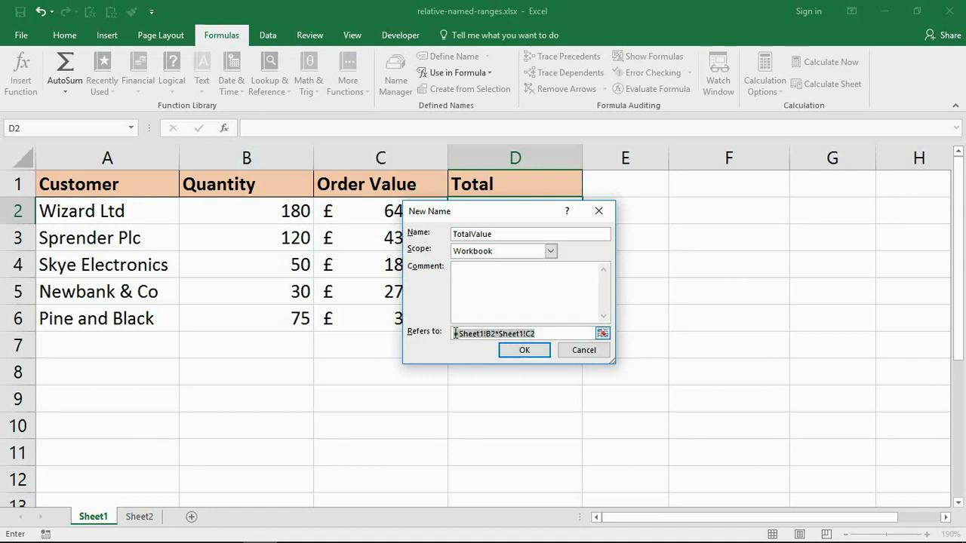
pyautogui.click(548, 333)
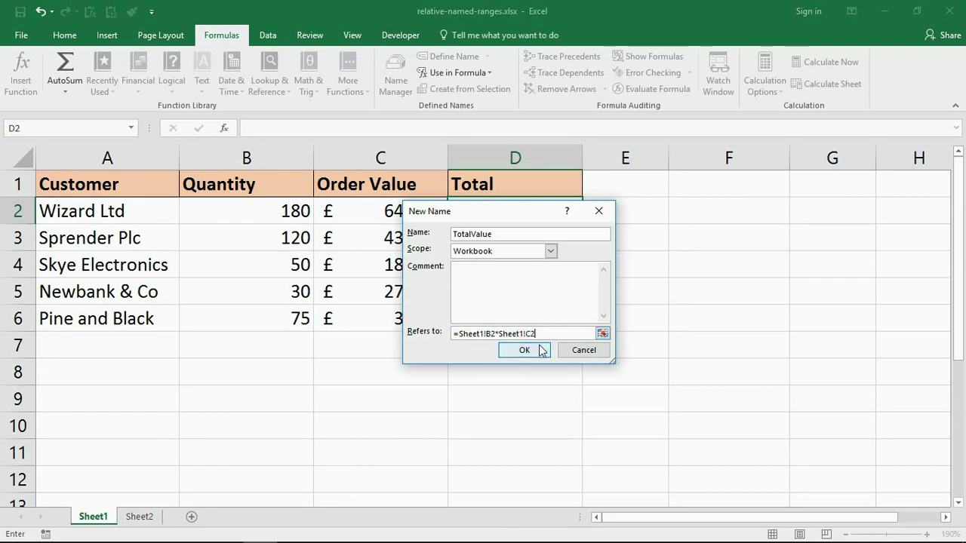
pyautogui.click(538, 352)
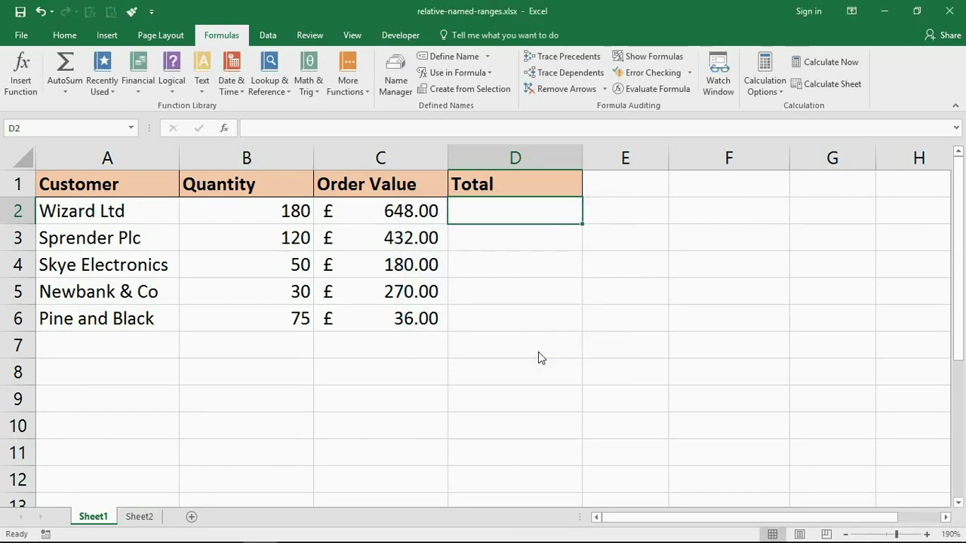
# Paste the copied formula text into empty cell F5 to examine its Sheet1!B2 and Sheet1!C2 references, and discard the entry.
pyautogui.doubleClick(696, 288)
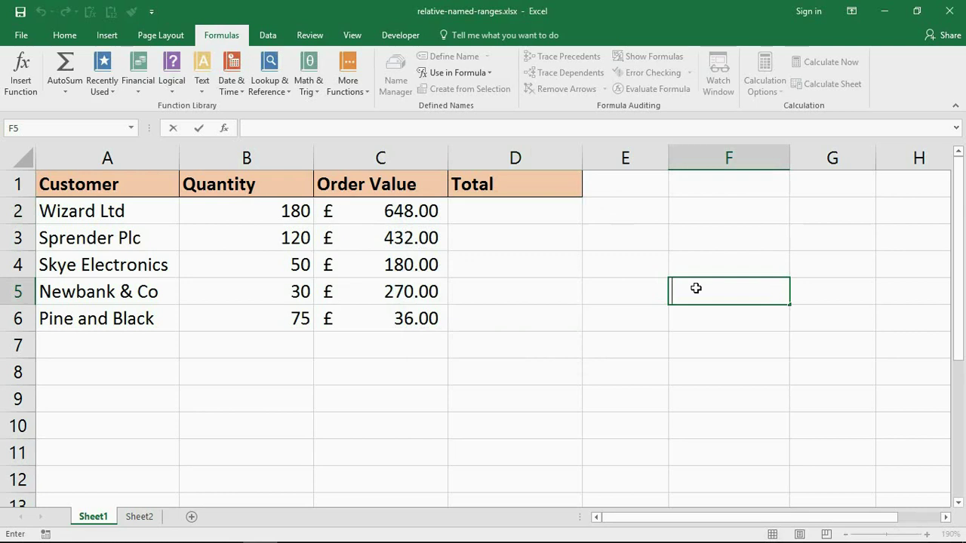
pyautogui.hotkey('ctrl', 'v')
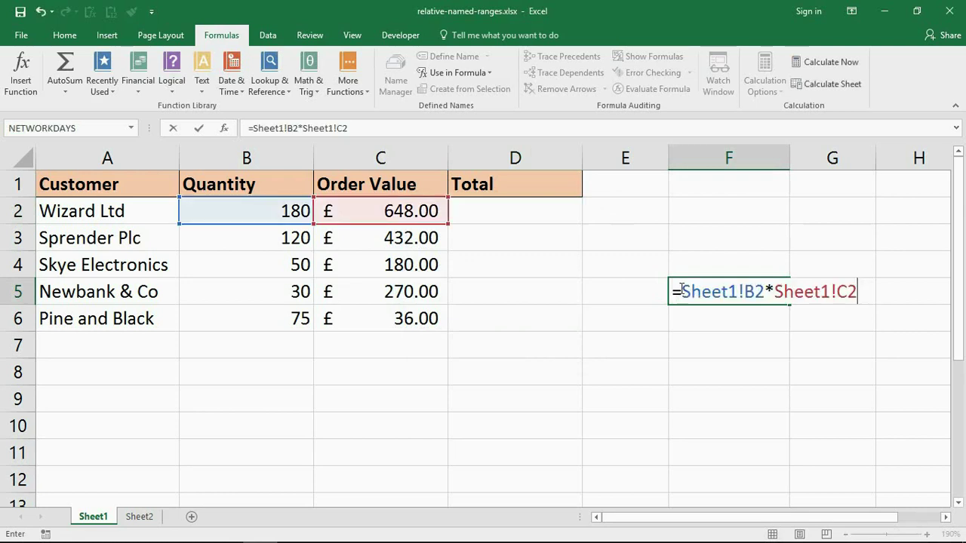
pyautogui.moveTo(682, 290); pyautogui.dragTo(764, 291)
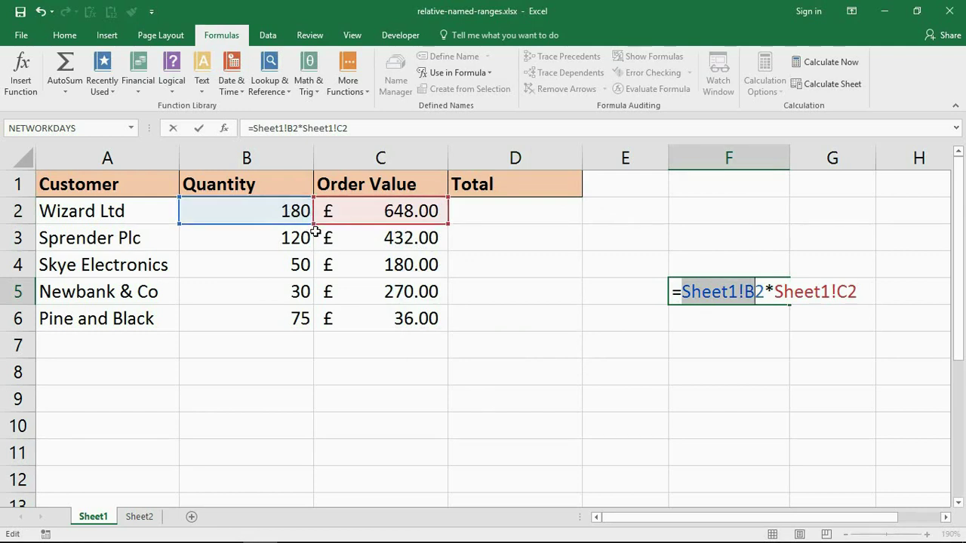
pyautogui.press('Escape')
# Enter the formula =TotalValue in D2 and fill it down the Total column to D6.
pyautogui.click(492, 214)
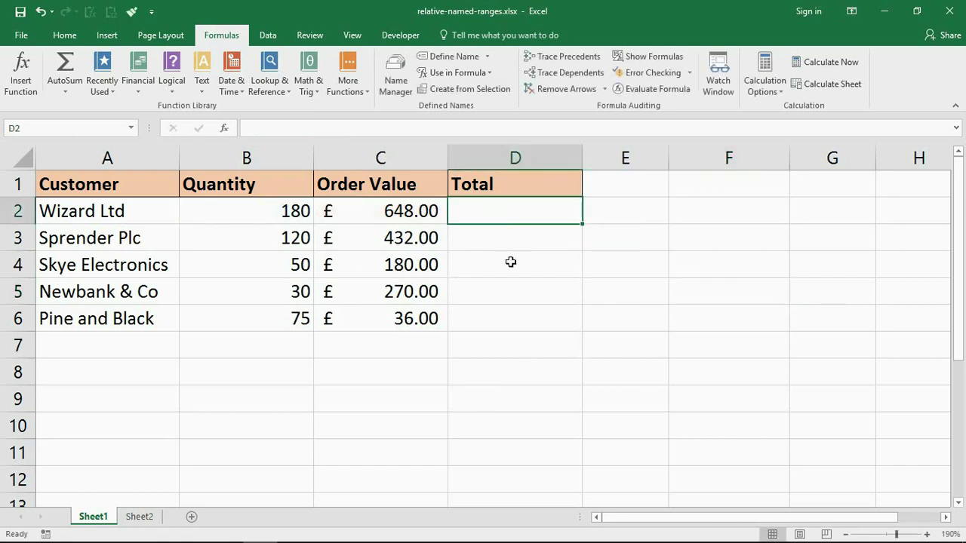
pyautogui.write('=')
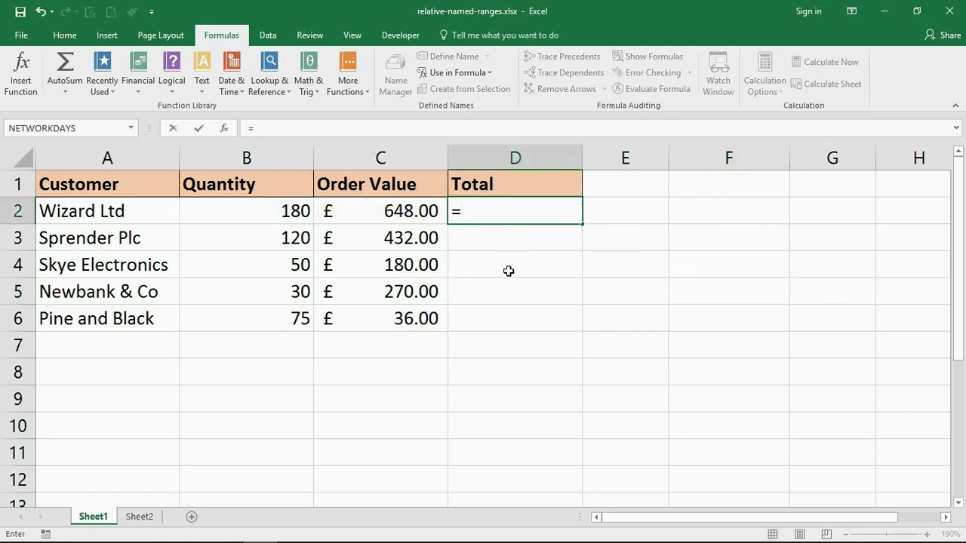
pyautogui.write('To')
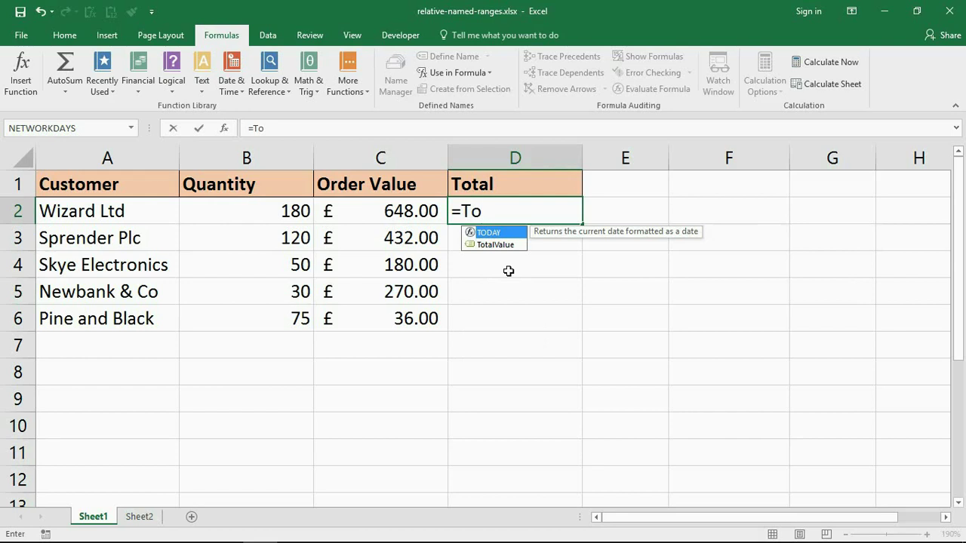
pyautogui.click(486, 246)
pyautogui.doubleClick(486, 246)
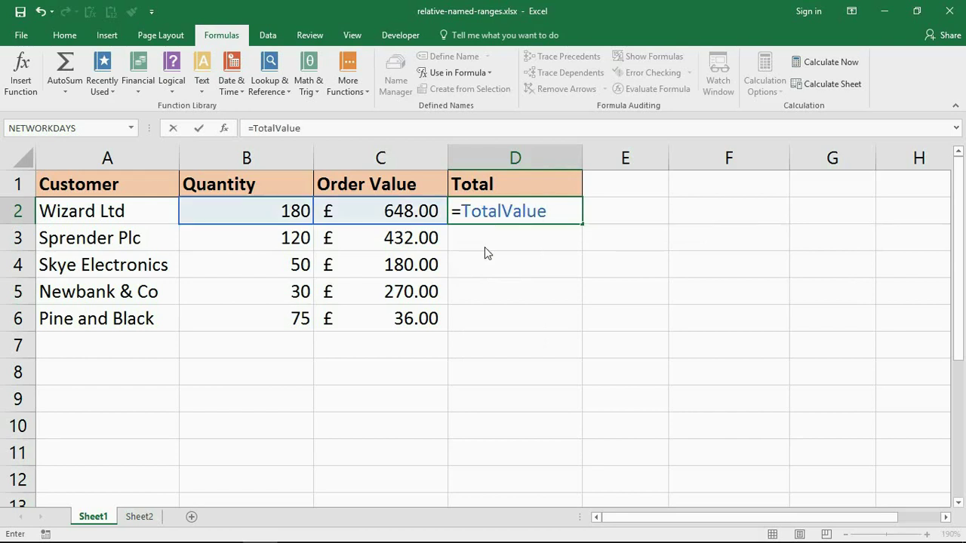
pyautogui.press('Return')
pyautogui.click(513, 215)
pyautogui.moveTo(581, 225); pyautogui.dragTo(565, 338)
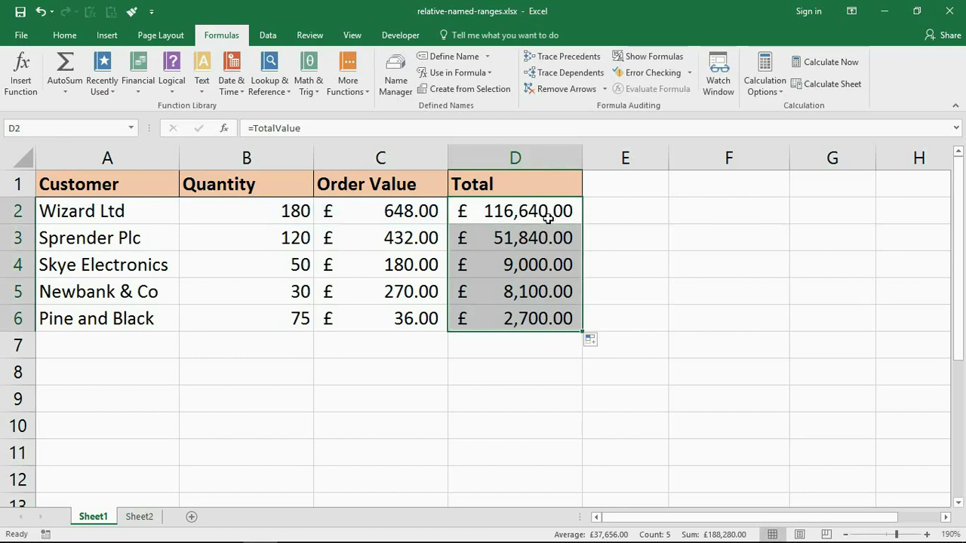
# Examine which cells TotalValue refers to in the Total formulas in D5 and D2, leaving both formulas as they are.
pyautogui.doubleClick(520, 289)
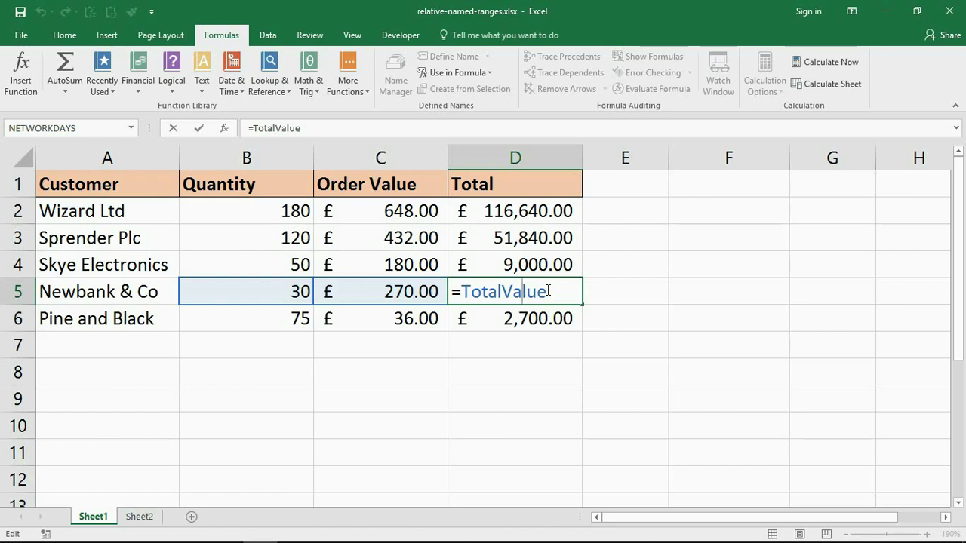
pyautogui.press('Return')
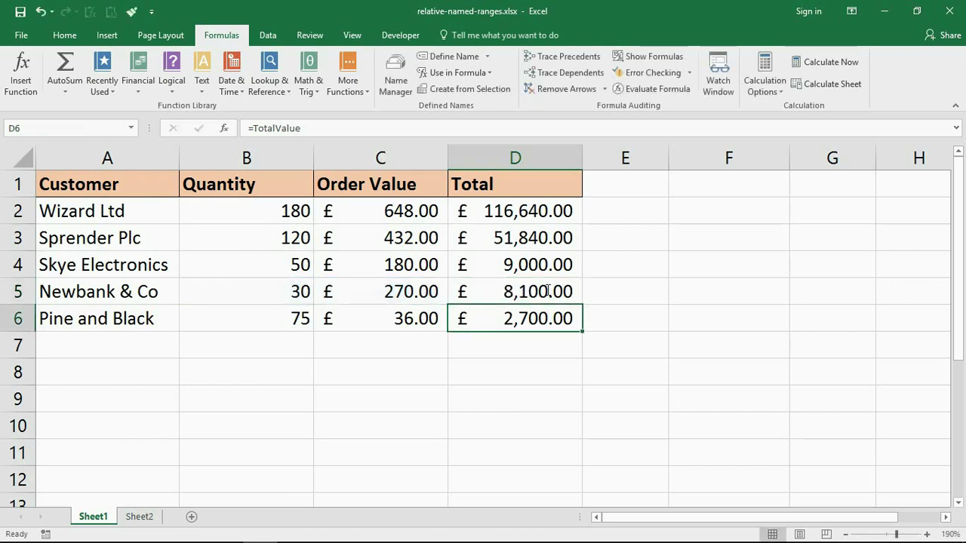
pyautogui.click(532, 212)
pyautogui.press('F2')
pyautogui.press('Escape')
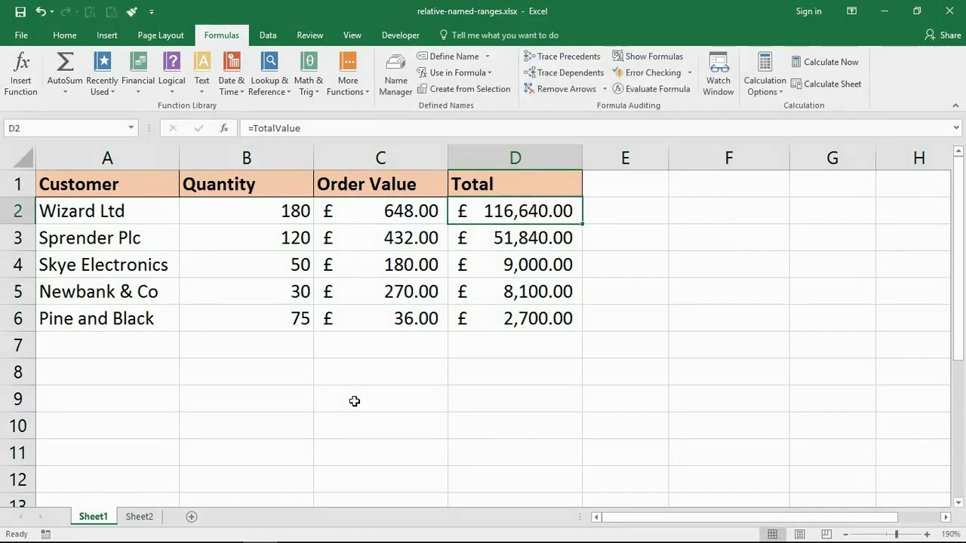